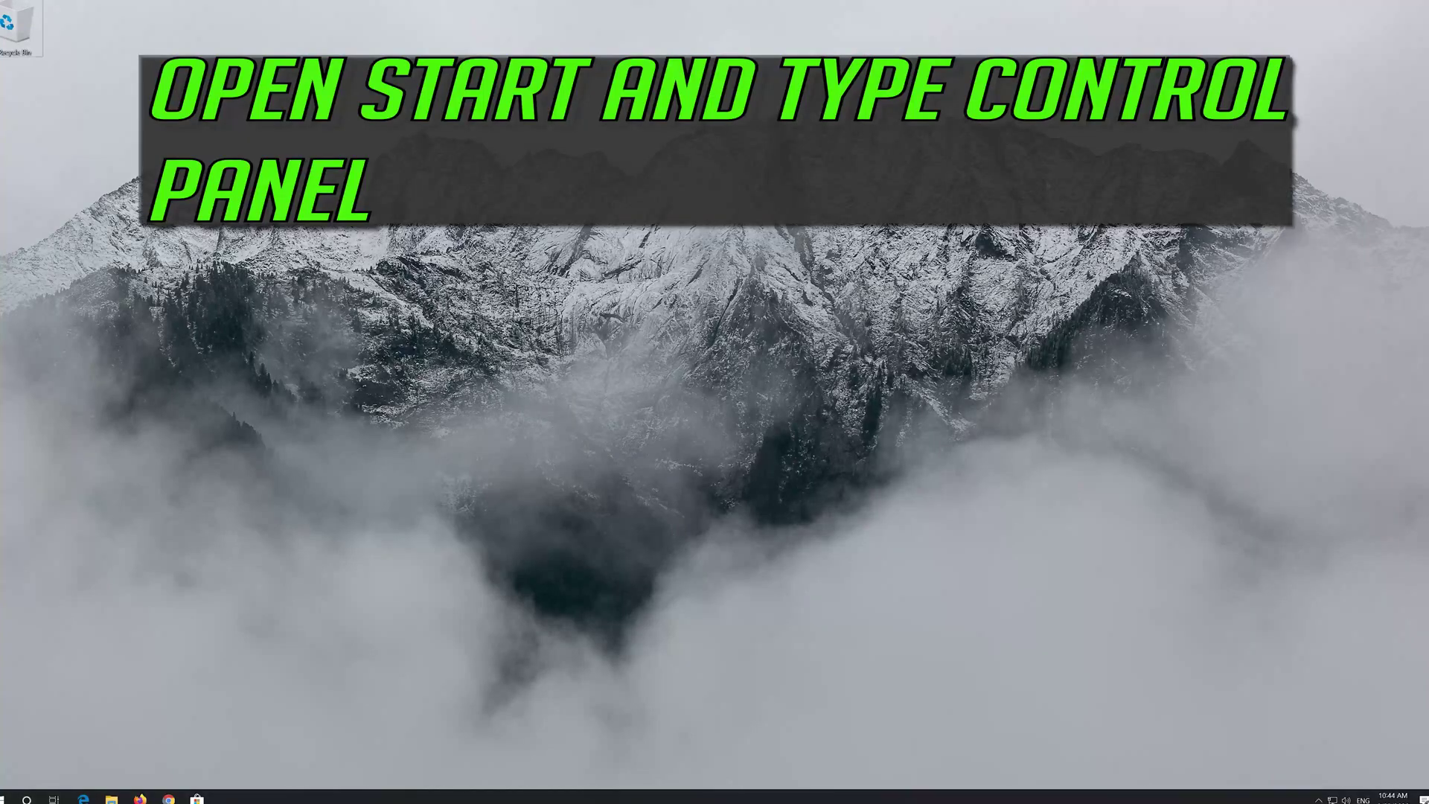
Step: Find Control Panel through Start search and open the Sound dialog under Hardware and Sound
text(control panel)
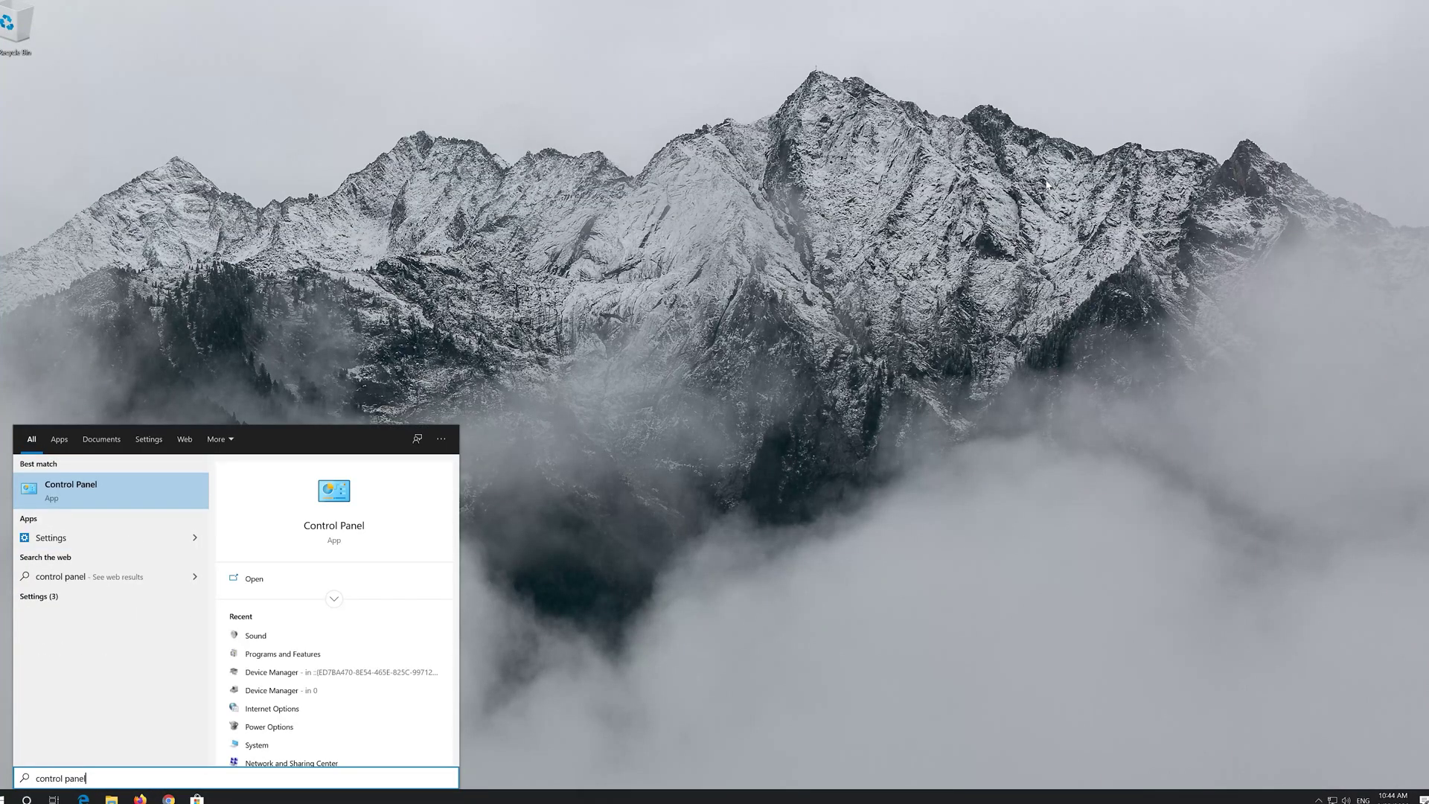
click(87, 491)
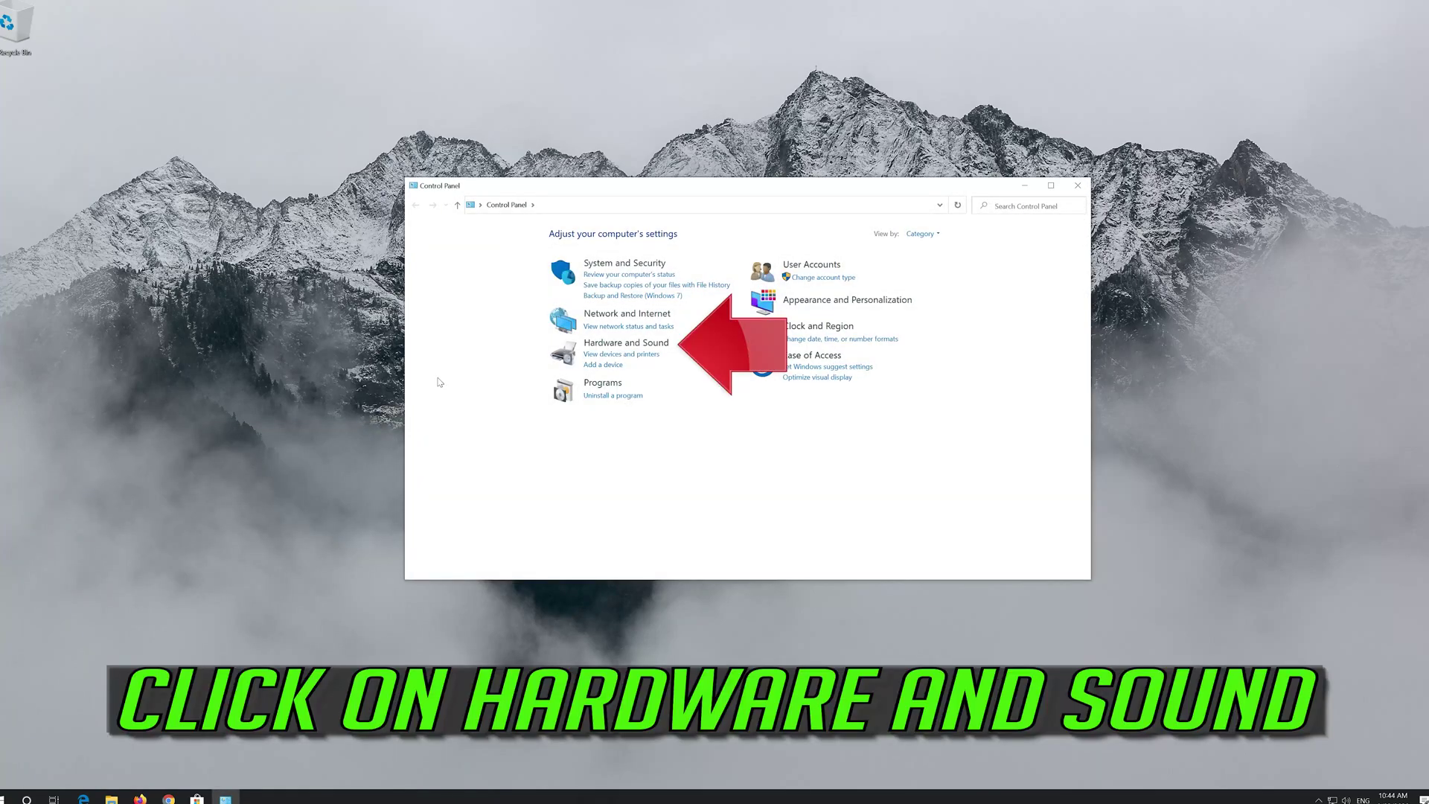
click(600, 346)
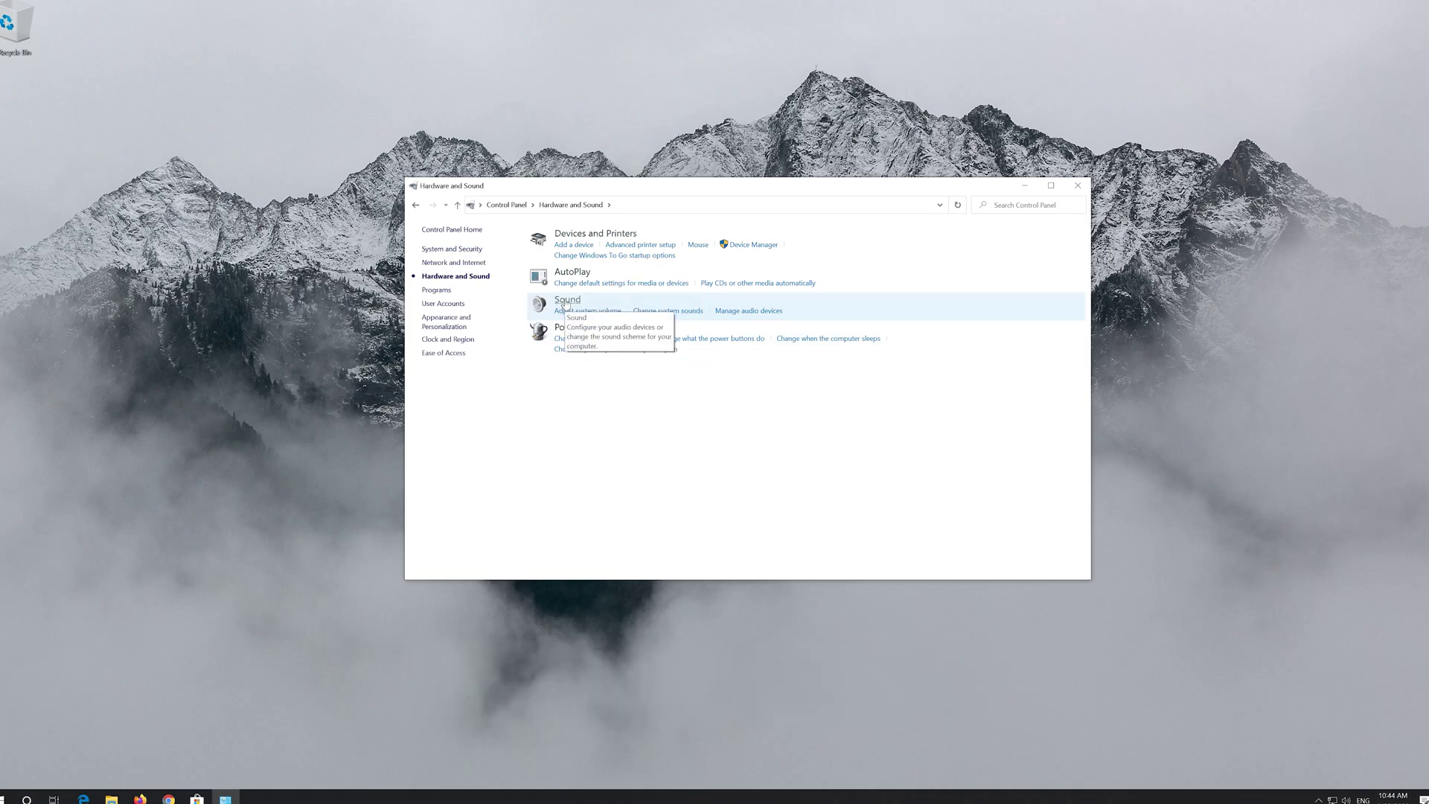
click(565, 301)
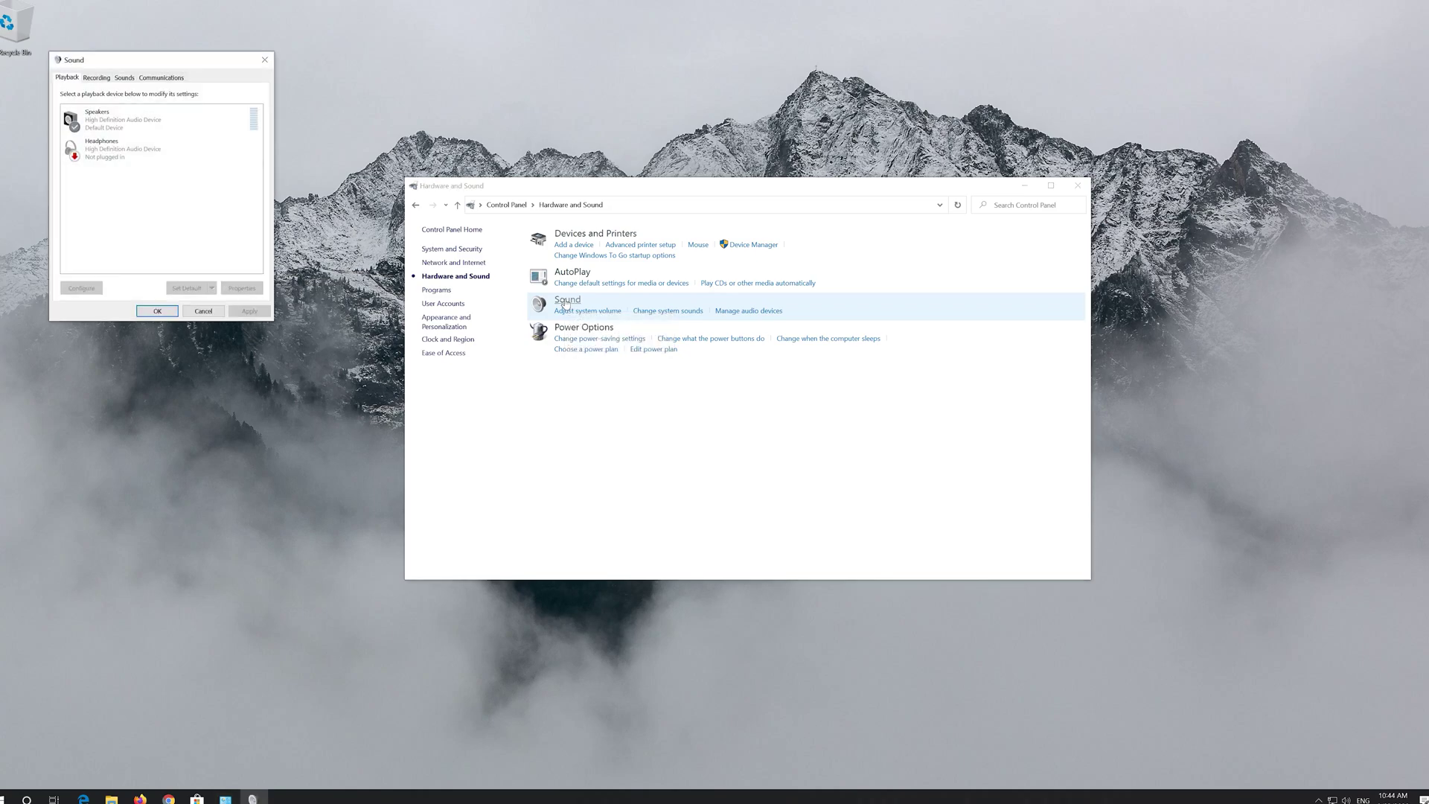
Step: Centre the Sound dialog, then open the Recording tab Microphone's Properties on its Levels tab
drag(150, 67, 653, 212)
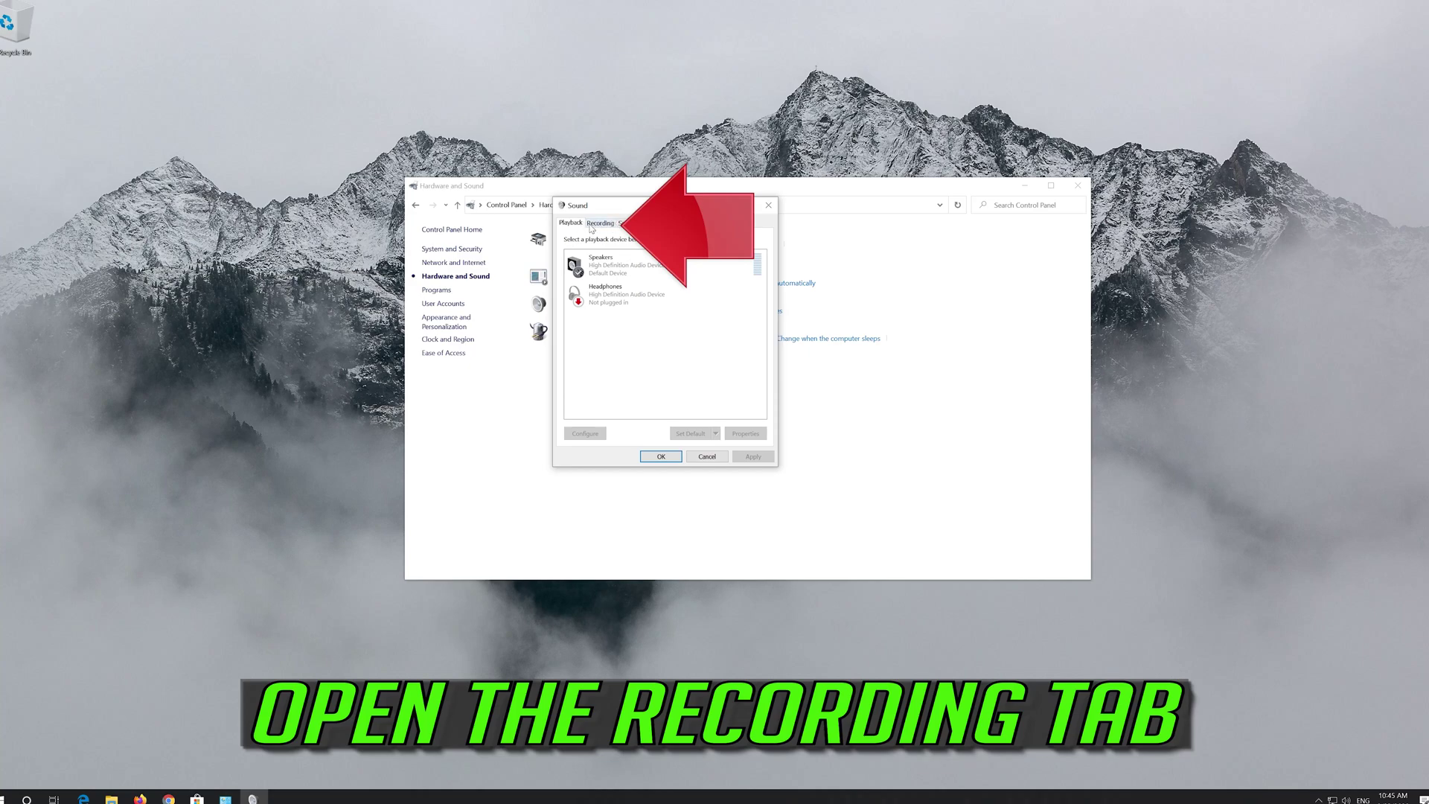
click(601, 223)
click(607, 262)
click(607, 262)
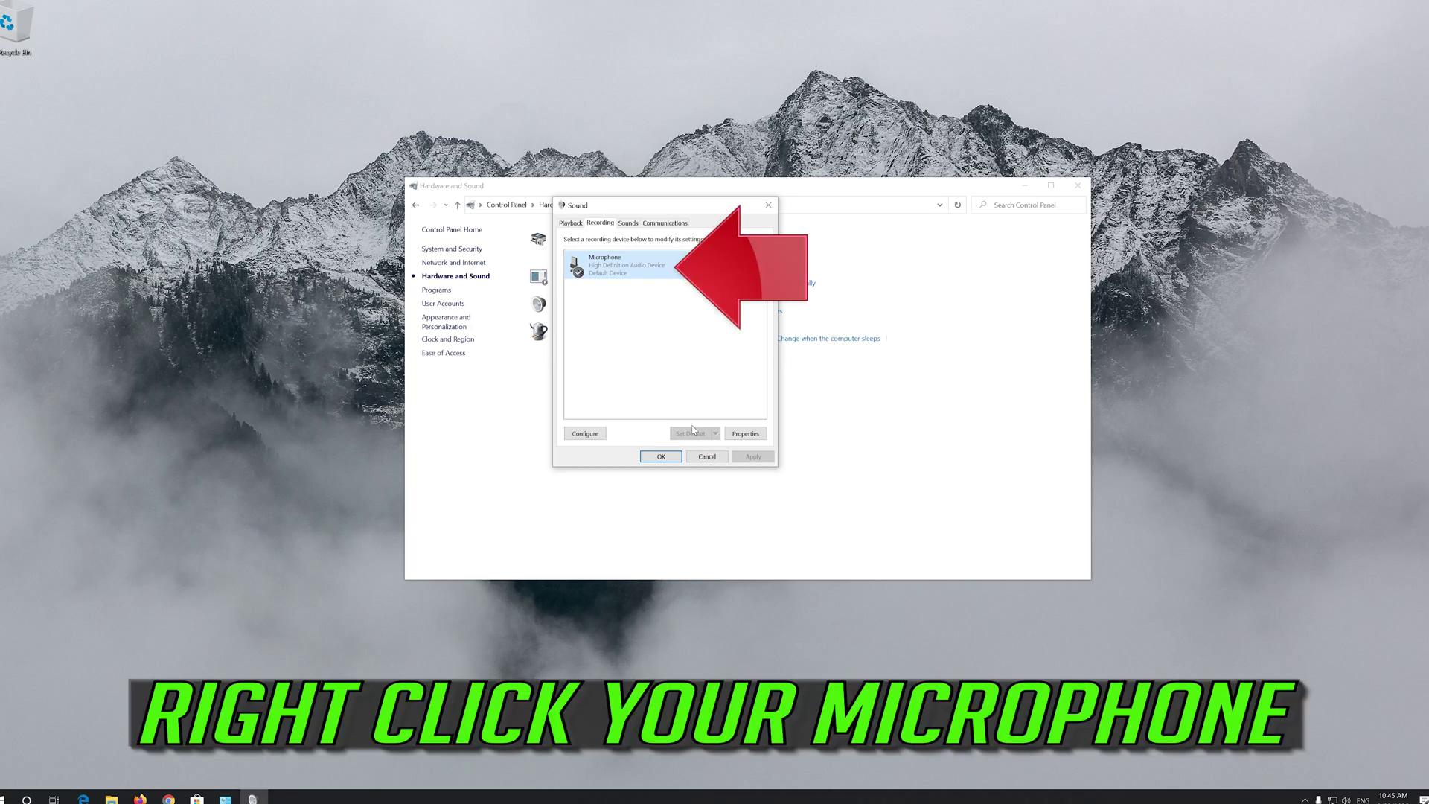
right_click(636, 272)
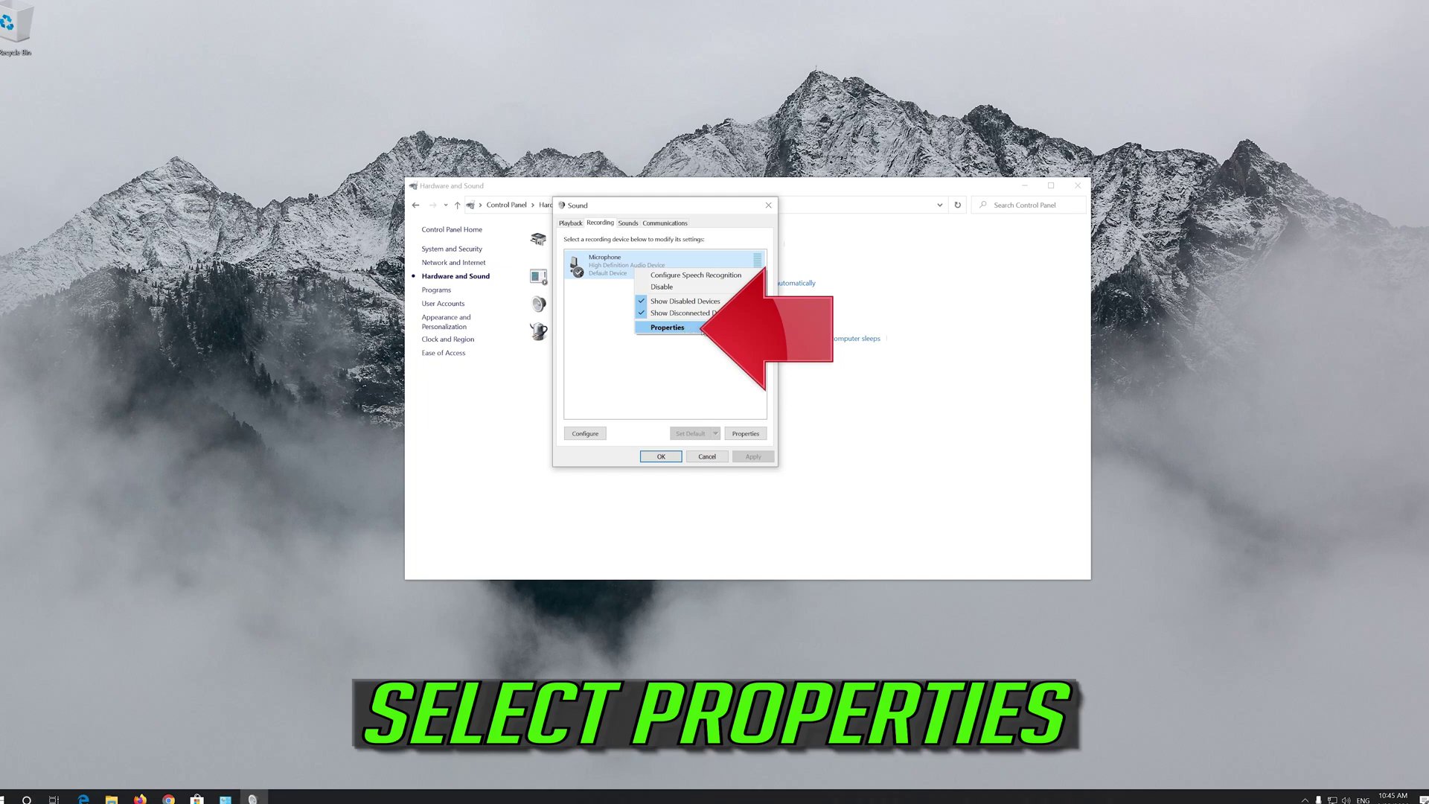
click(704, 330)
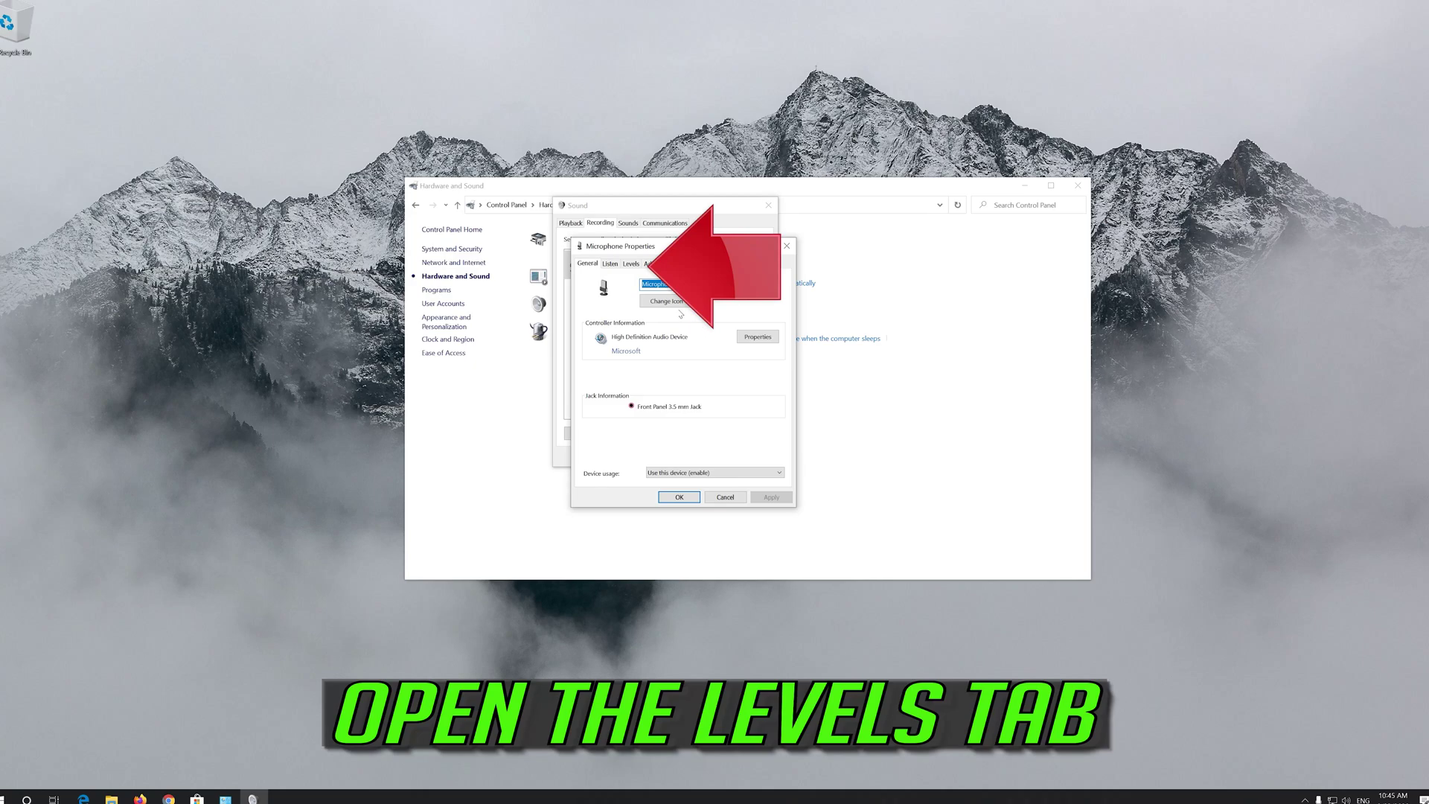
click(629, 264)
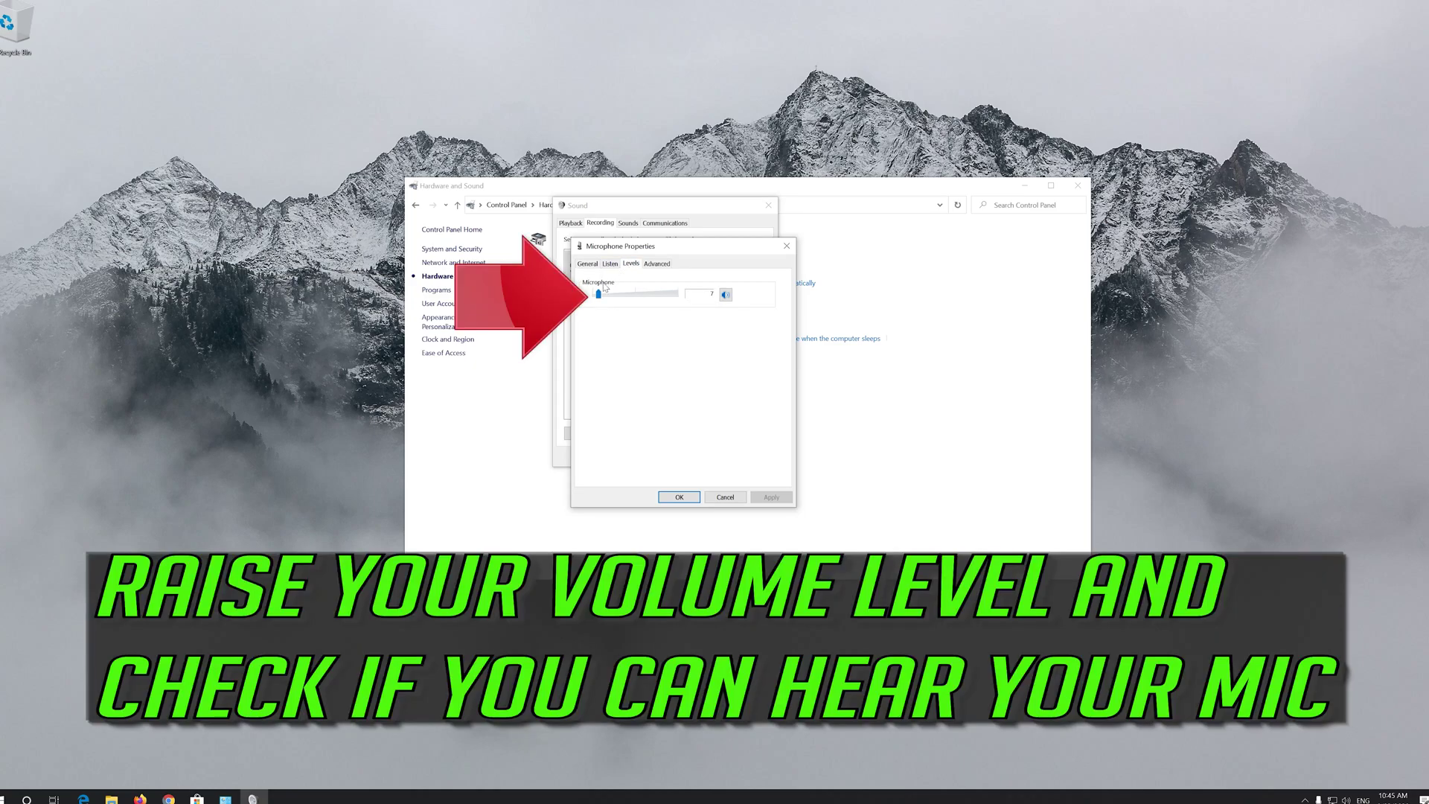
Step: Raise the Microphone level from 7 to 76 and confirm both sound dialogs with OK
drag(601, 298, 660, 299)
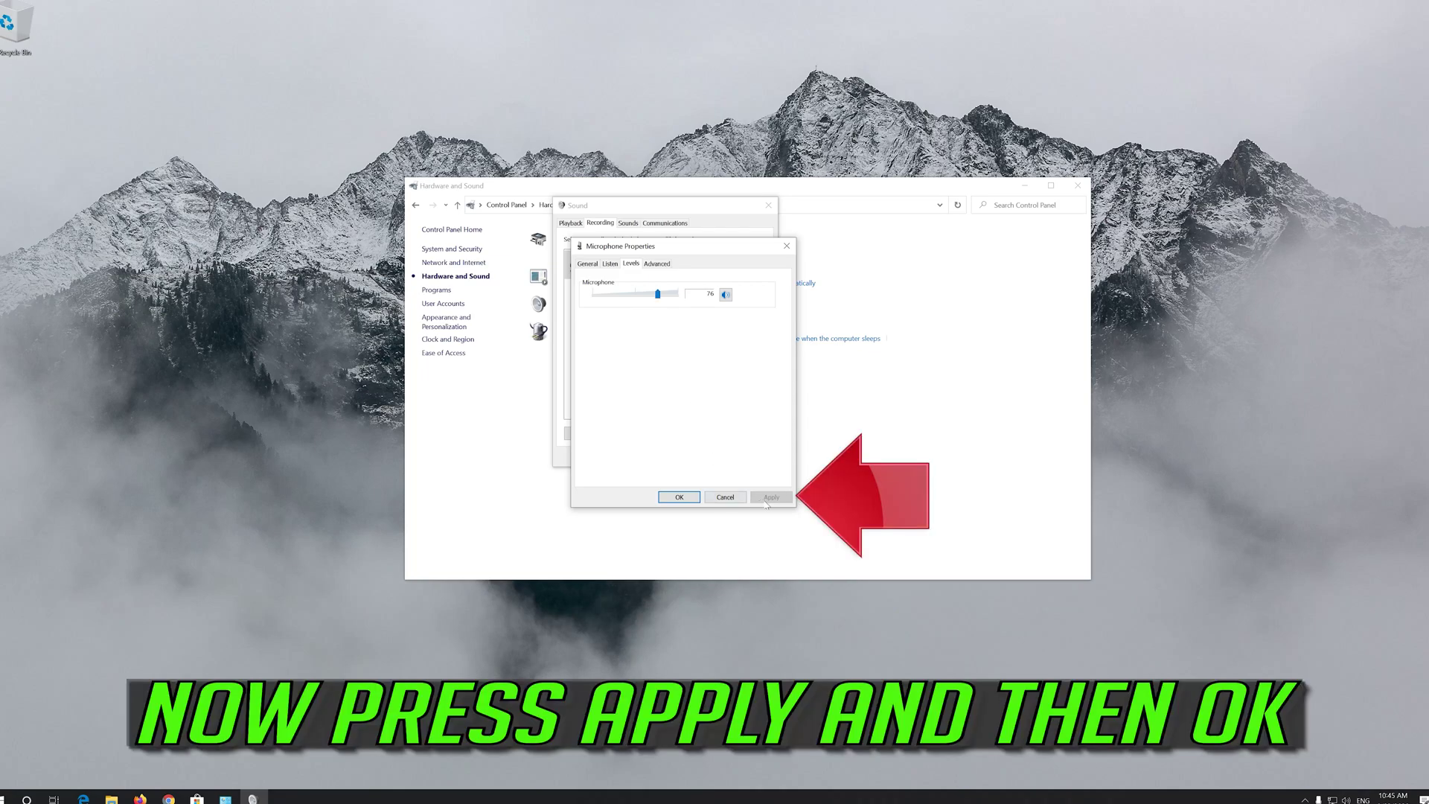
click(666, 498)
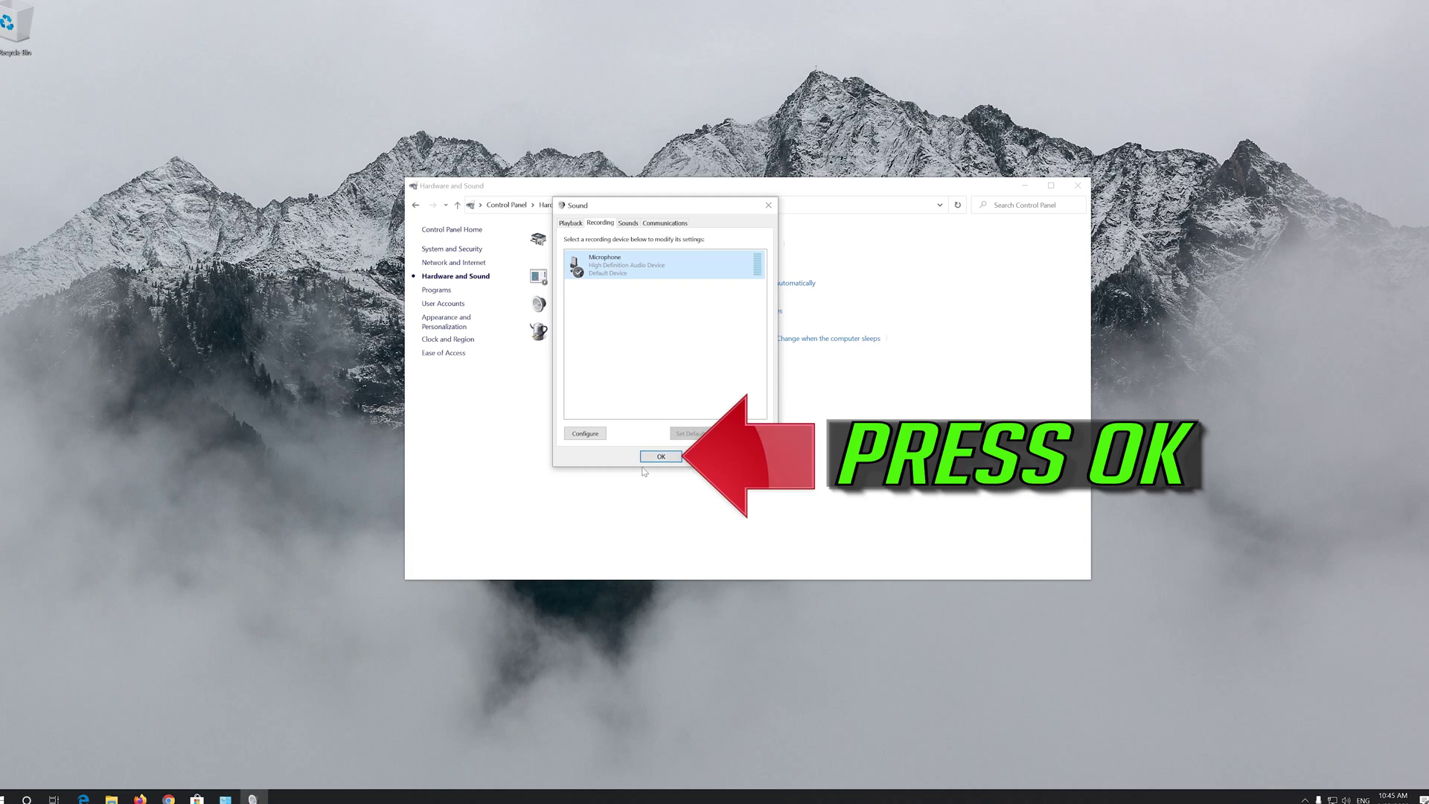
click(660, 456)
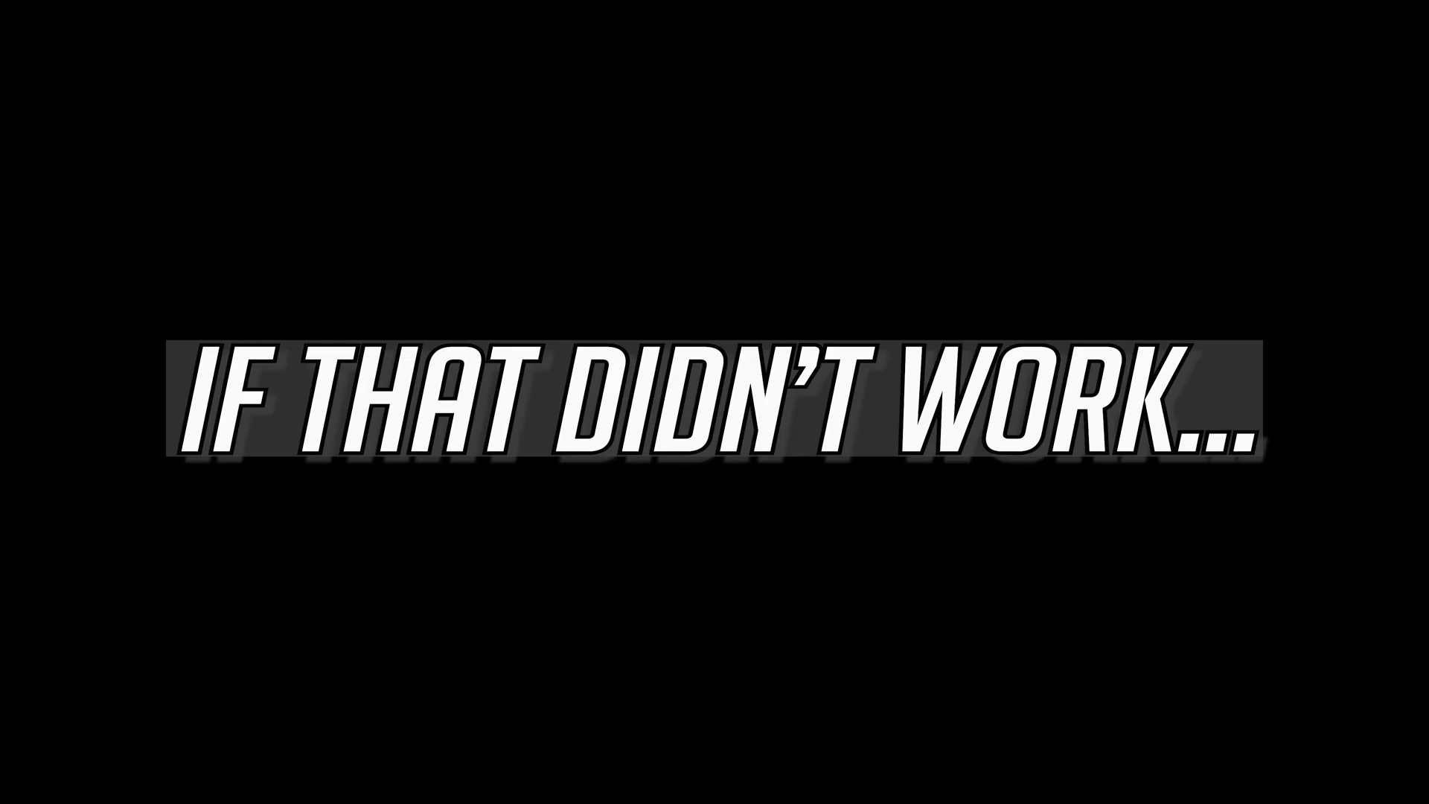
Step: Open Device Manager from a Start search and centre its window
key(super)
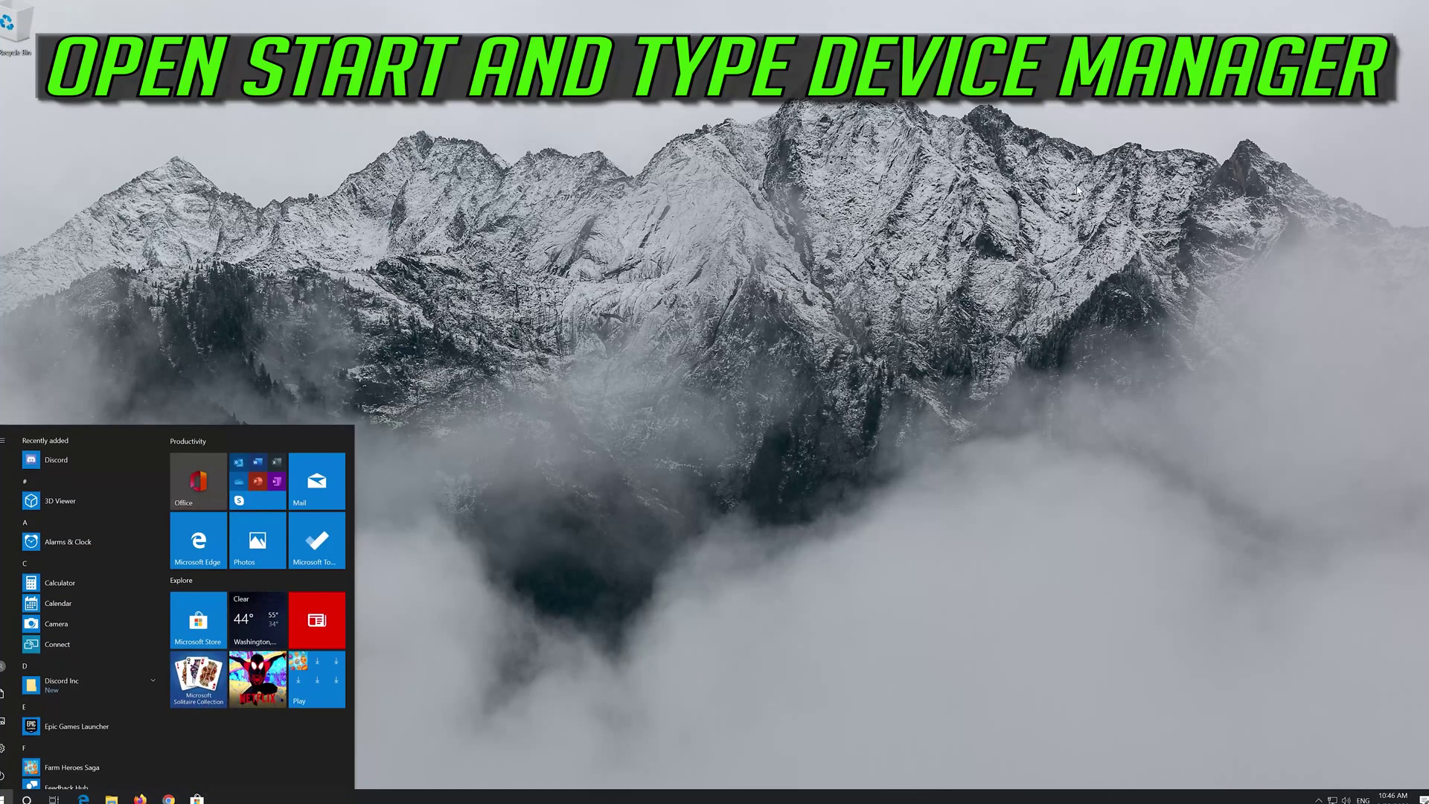
text(de)
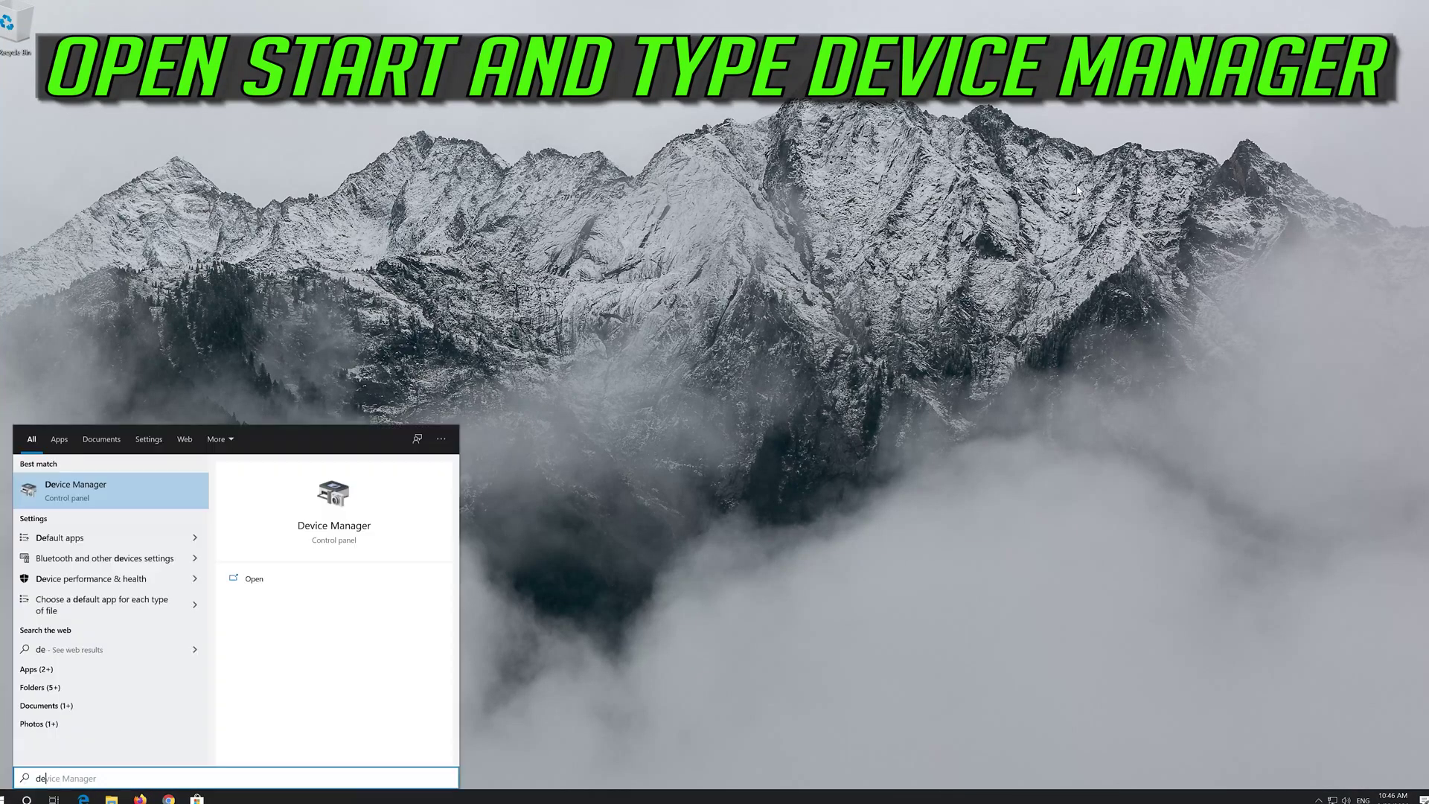
text(vice manager)
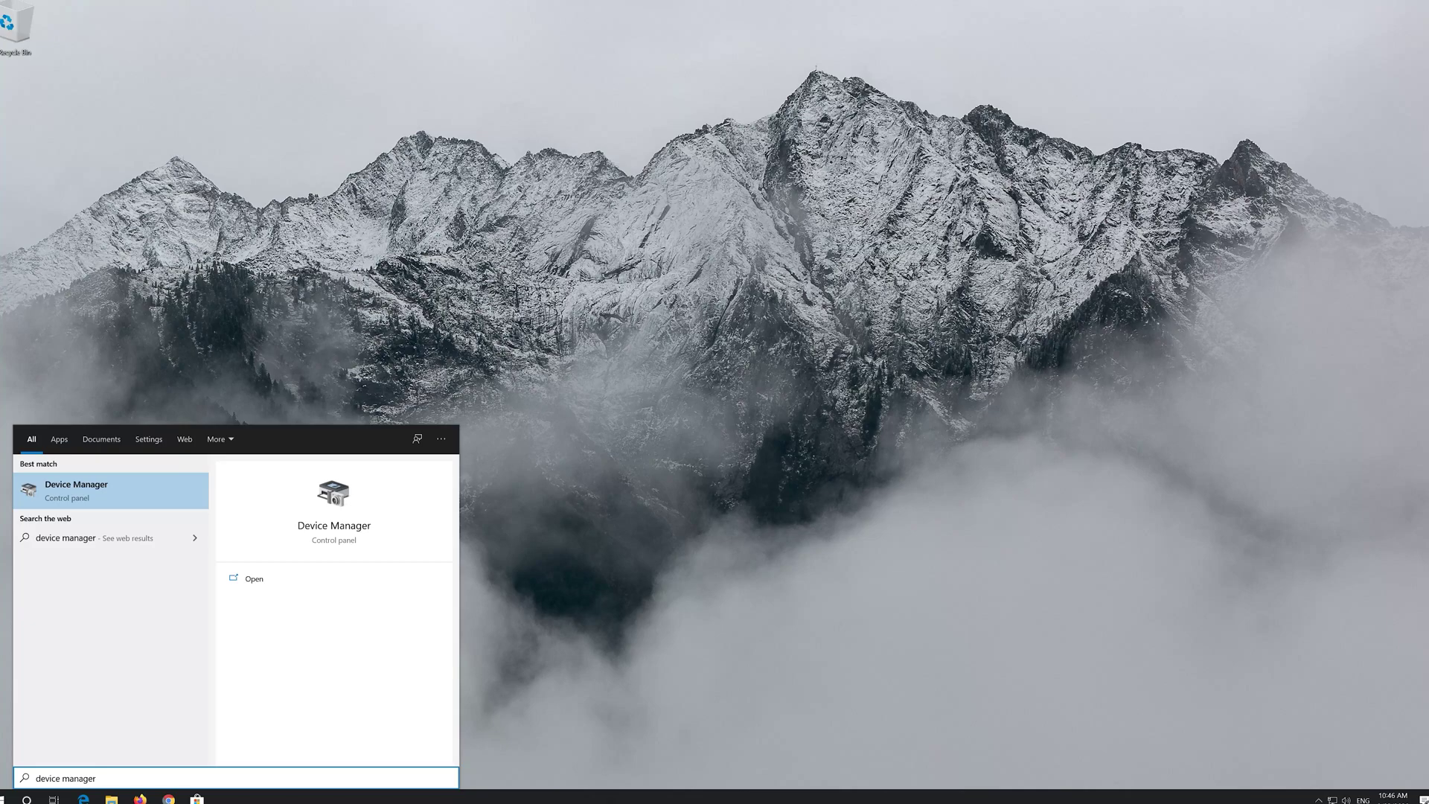
click(97, 490)
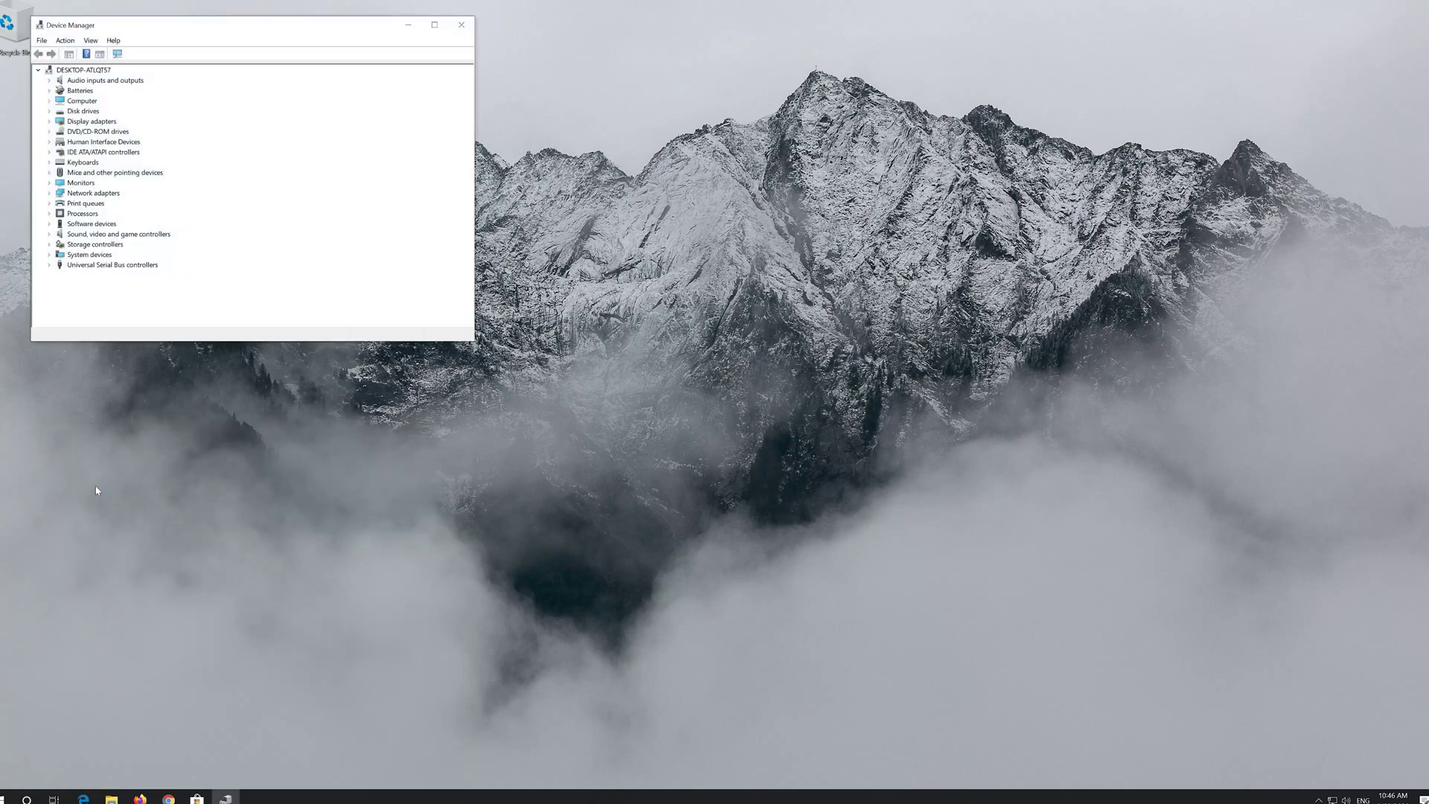
drag(239, 32, 673, 210)
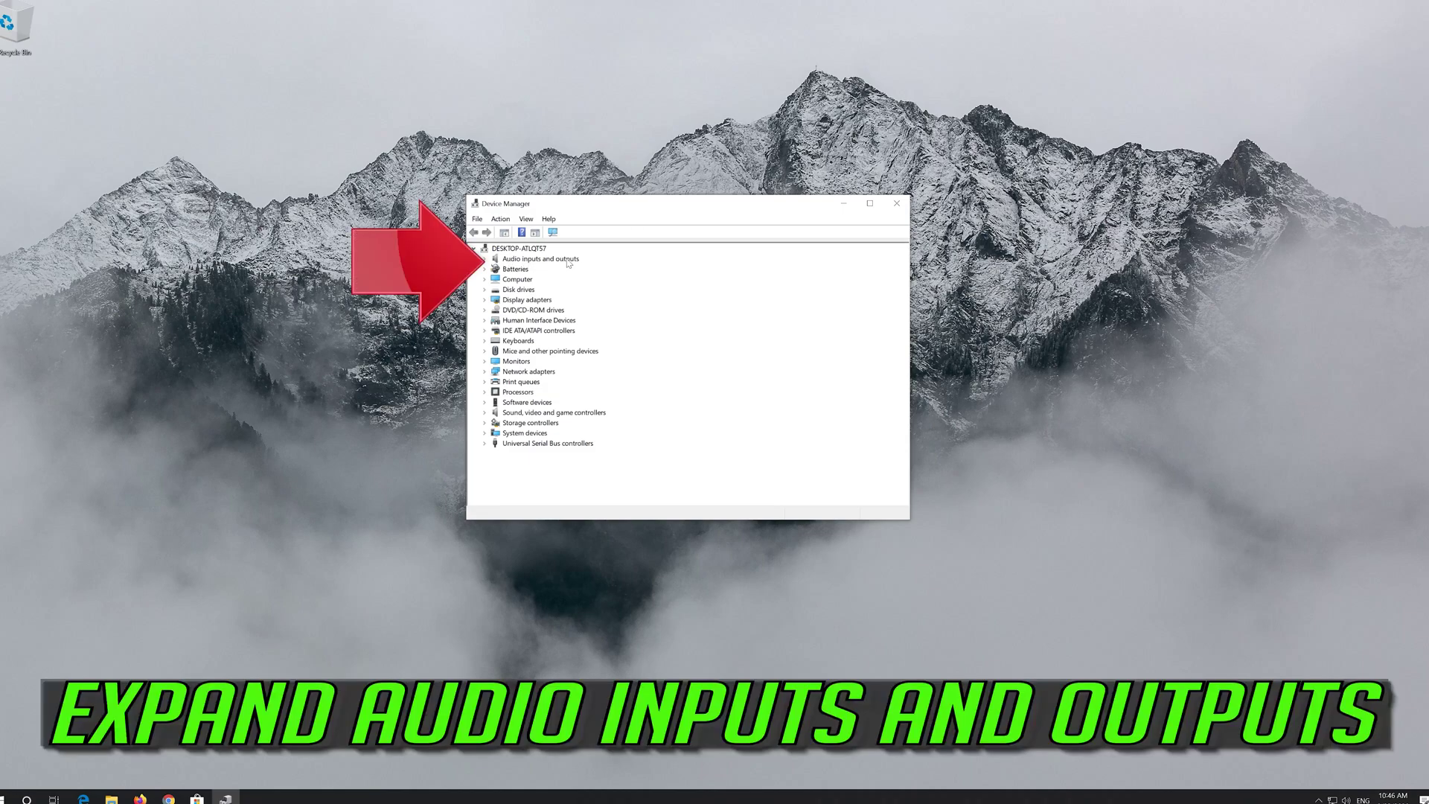
Step: Show the Driver tab of Microphone (High Definition Audio Device) under Audio inputs and outputs
click(484, 259)
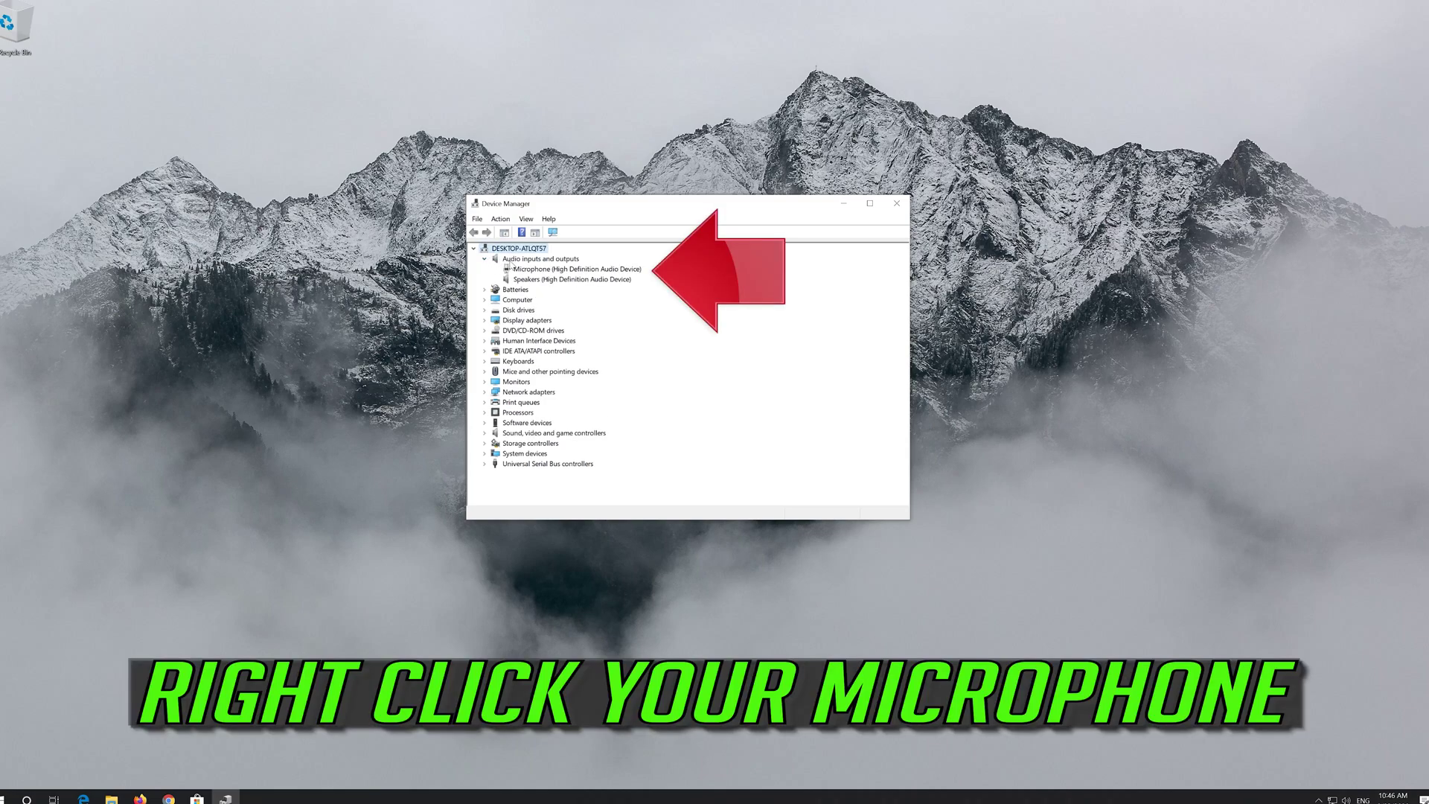
click(510, 270)
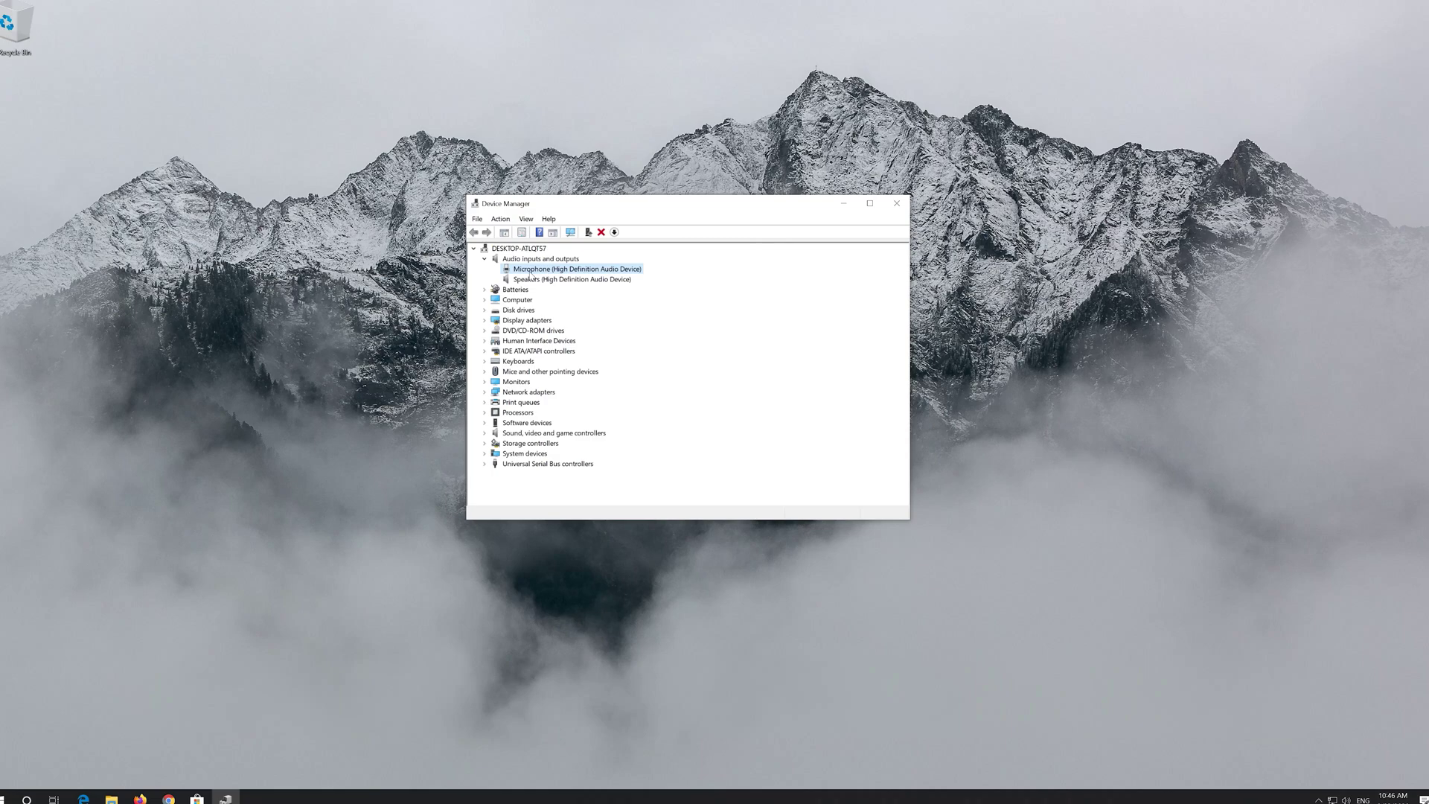
right_click(593, 275)
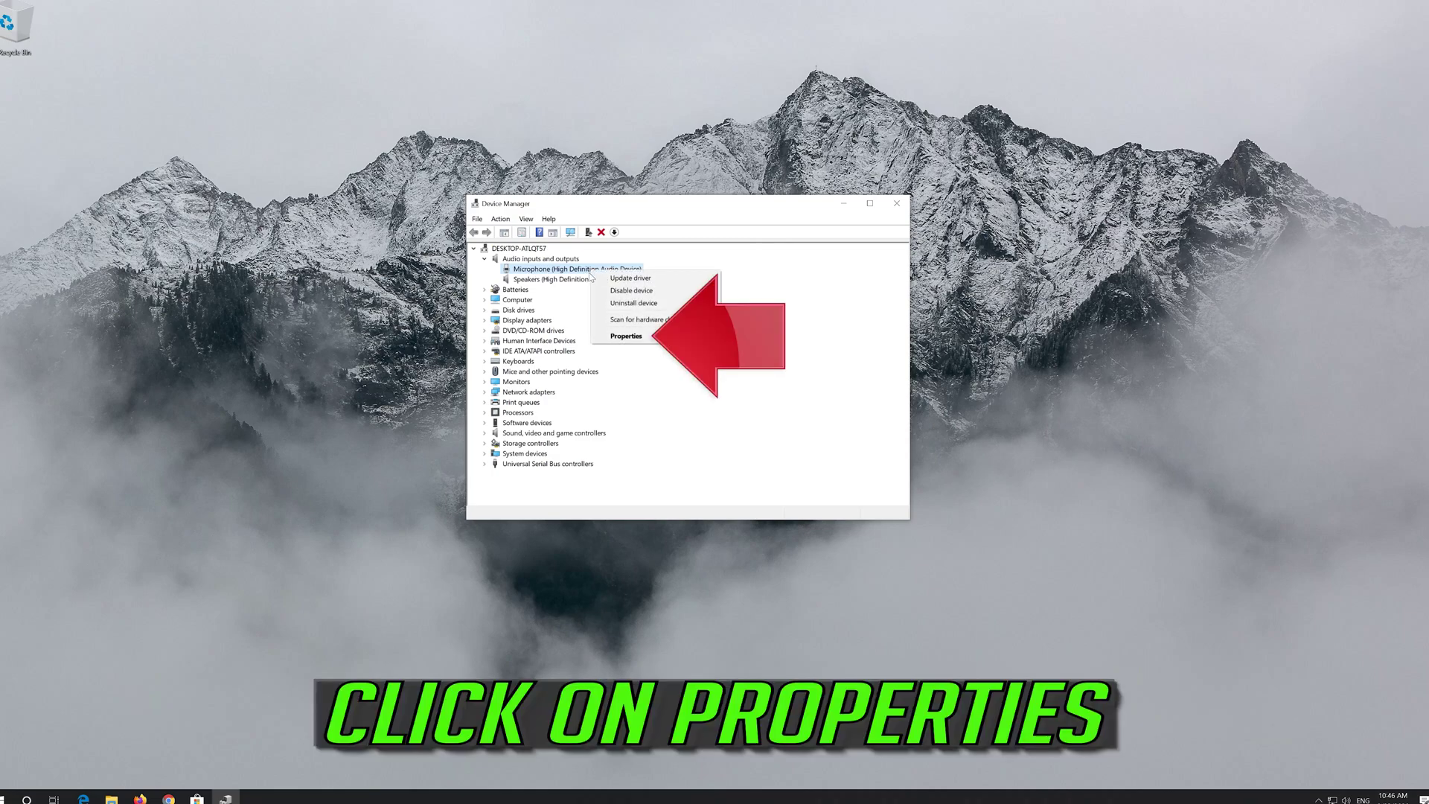
click(665, 336)
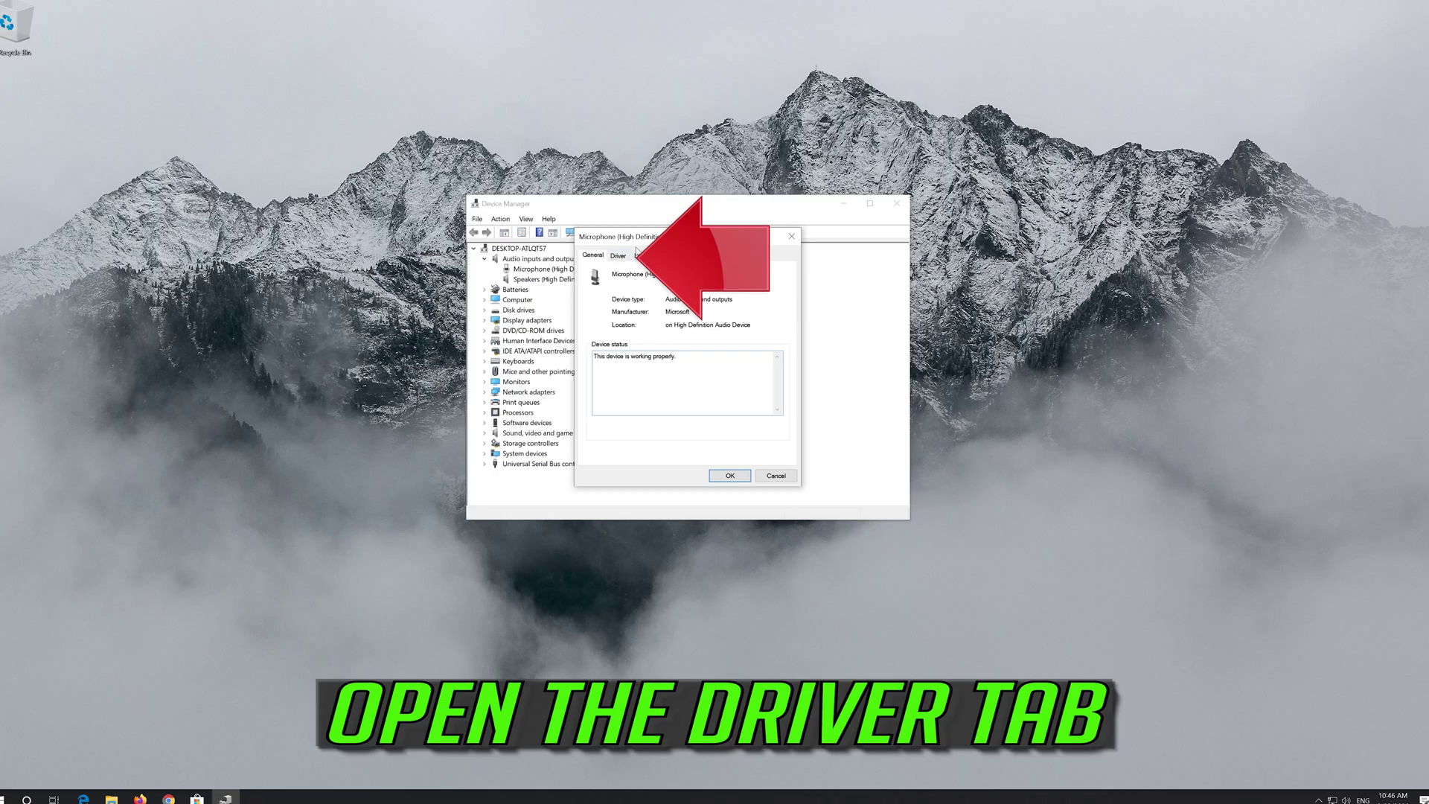
click(617, 256)
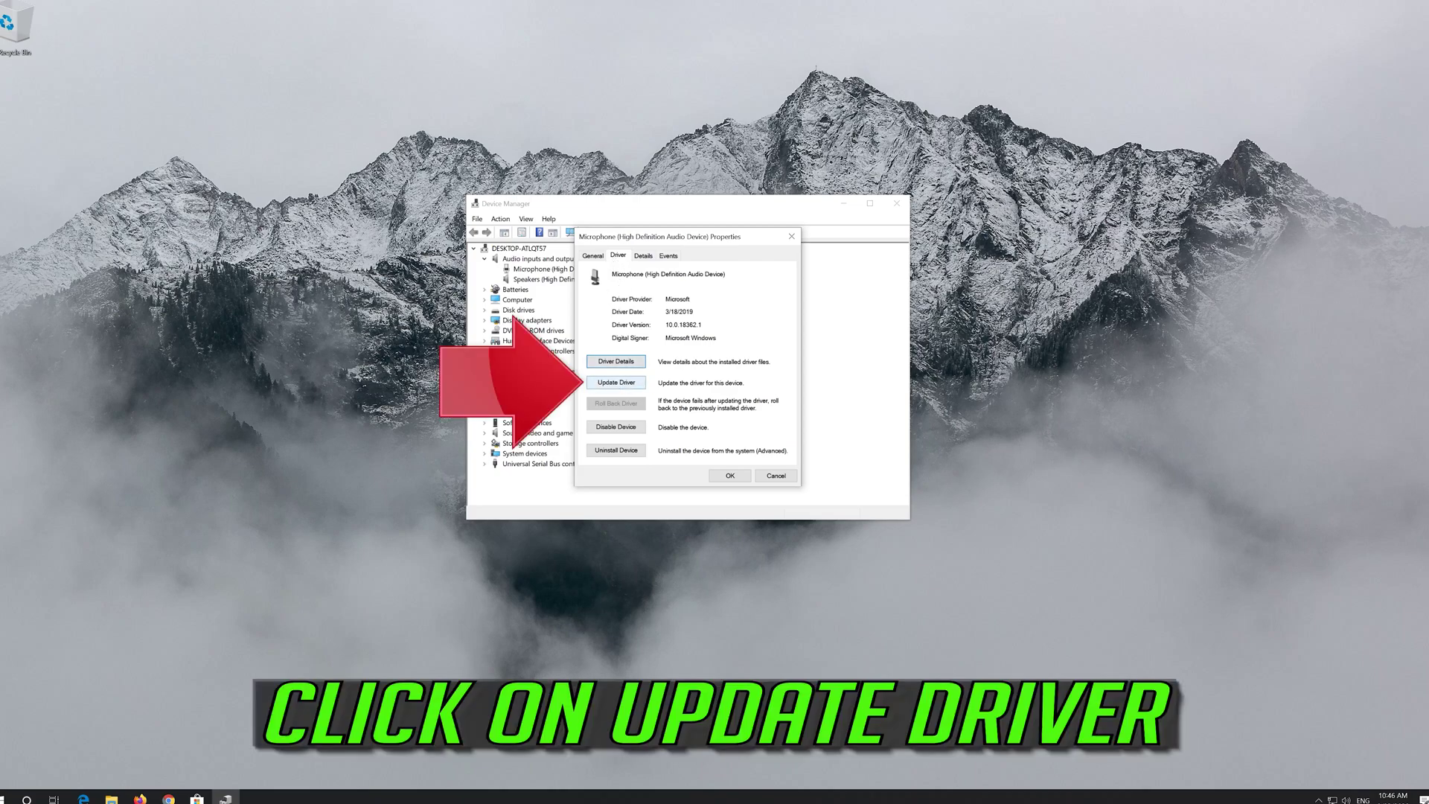
Step: Search automatically for an updated microphone driver, then check Windows Update for new updates
click(613, 382)
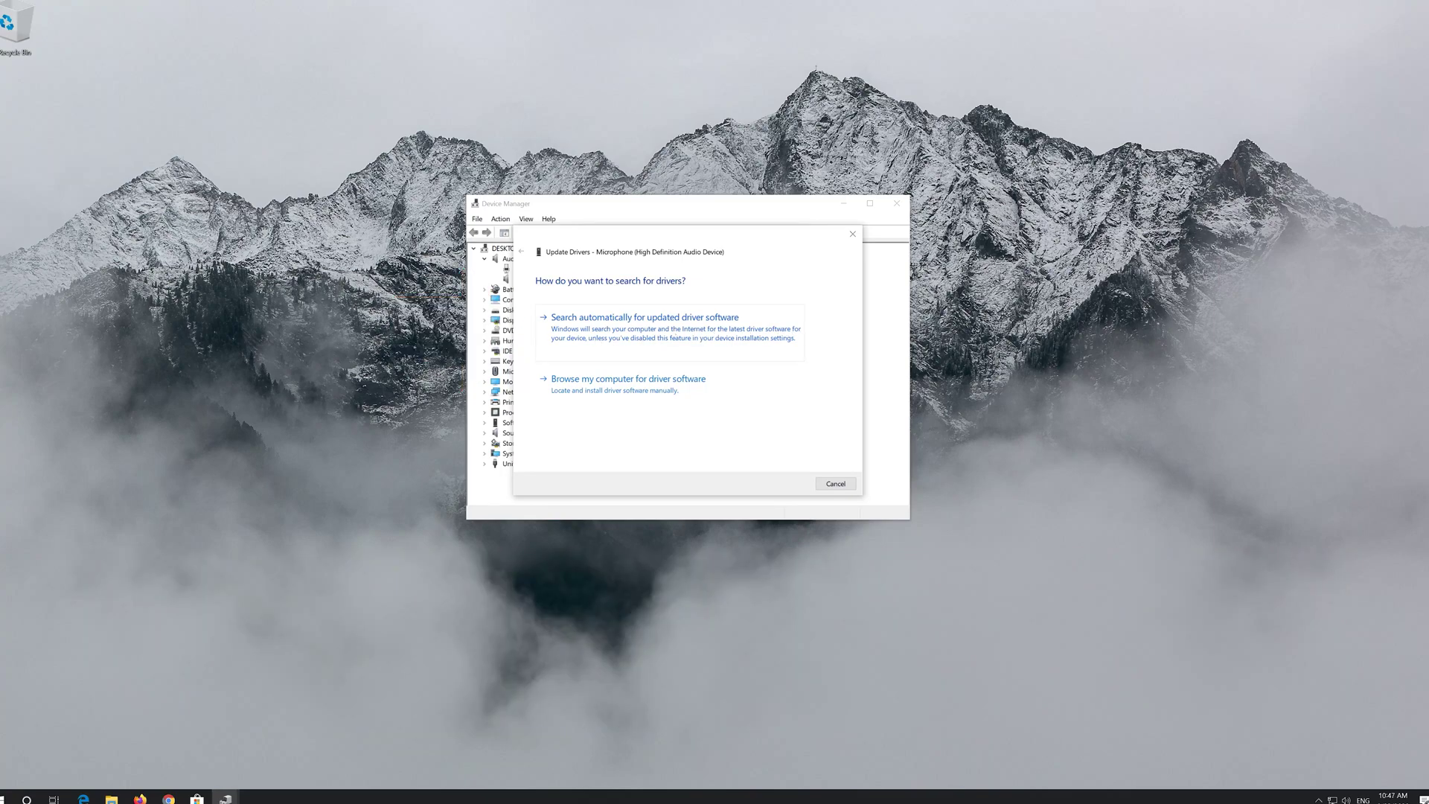
click(586, 333)
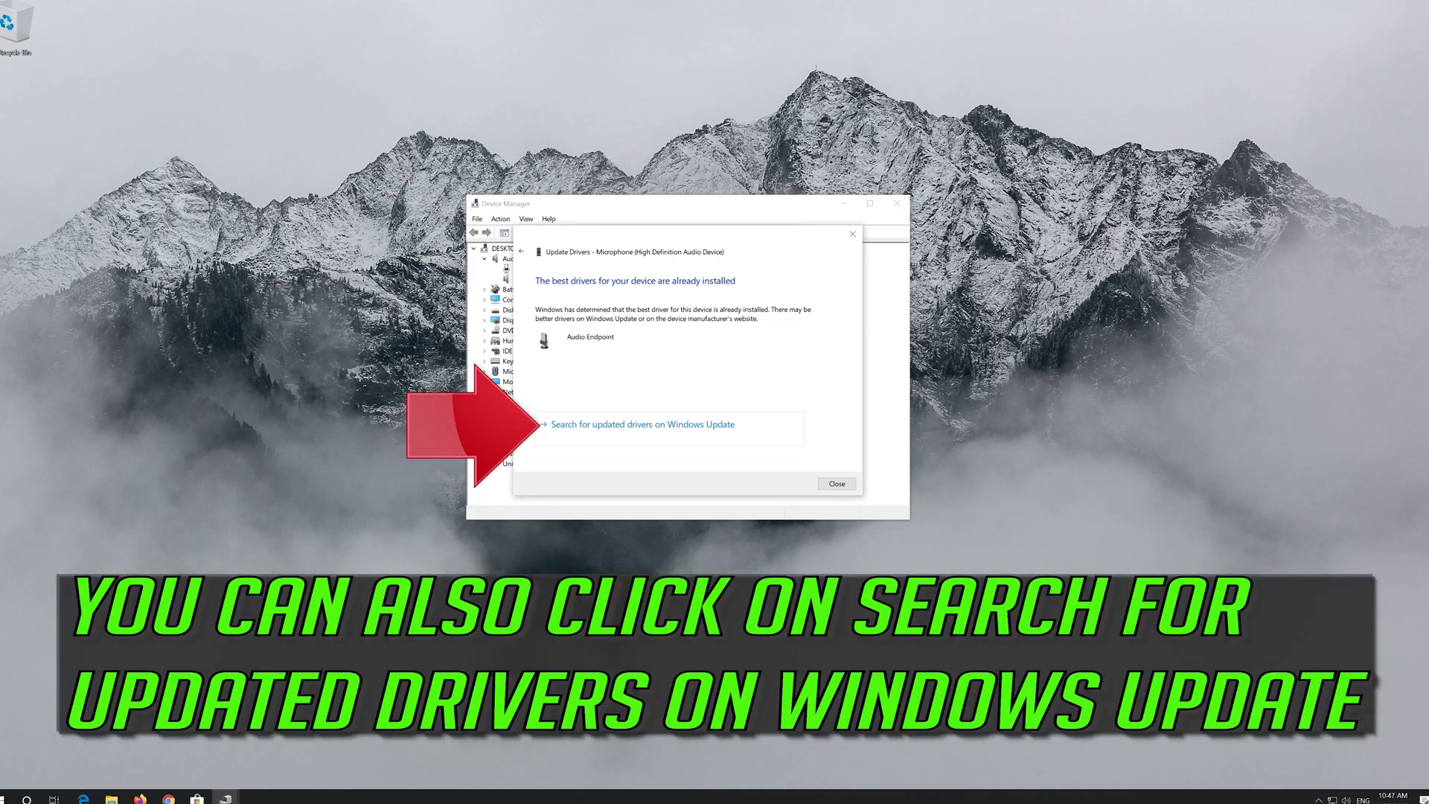
click(595, 428)
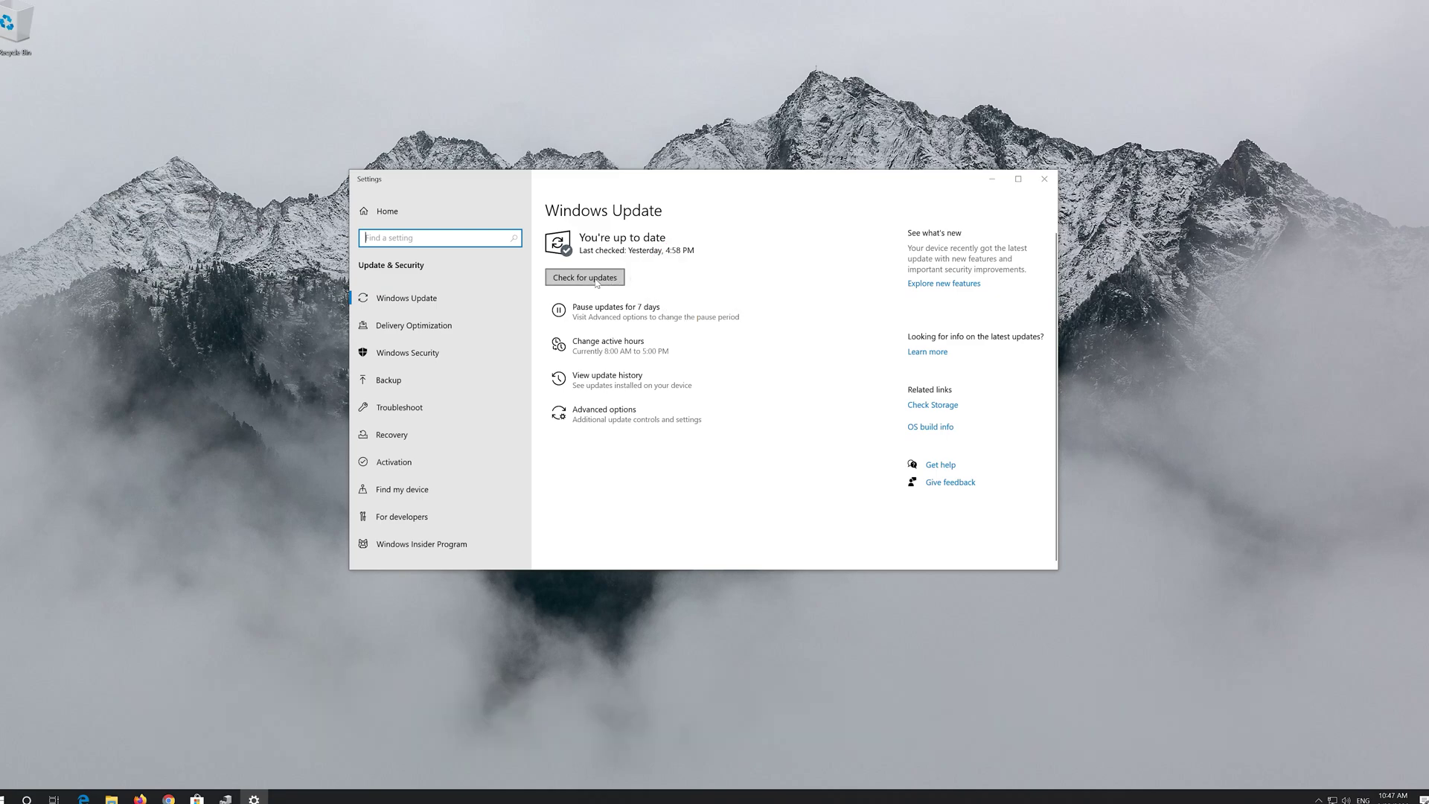
click(596, 280)
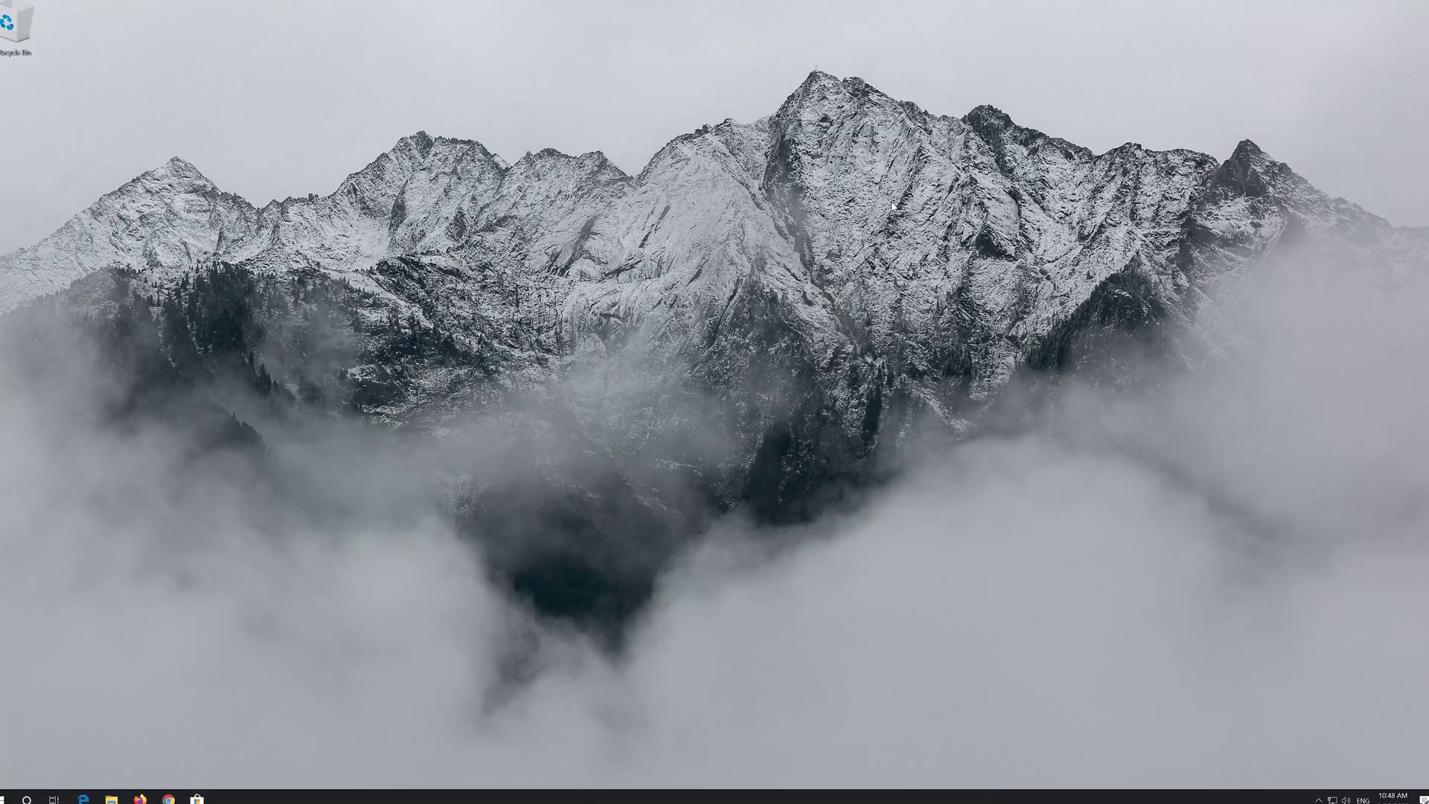
Step: Reopen Device Manager from a Start search and centre its window
key(super)
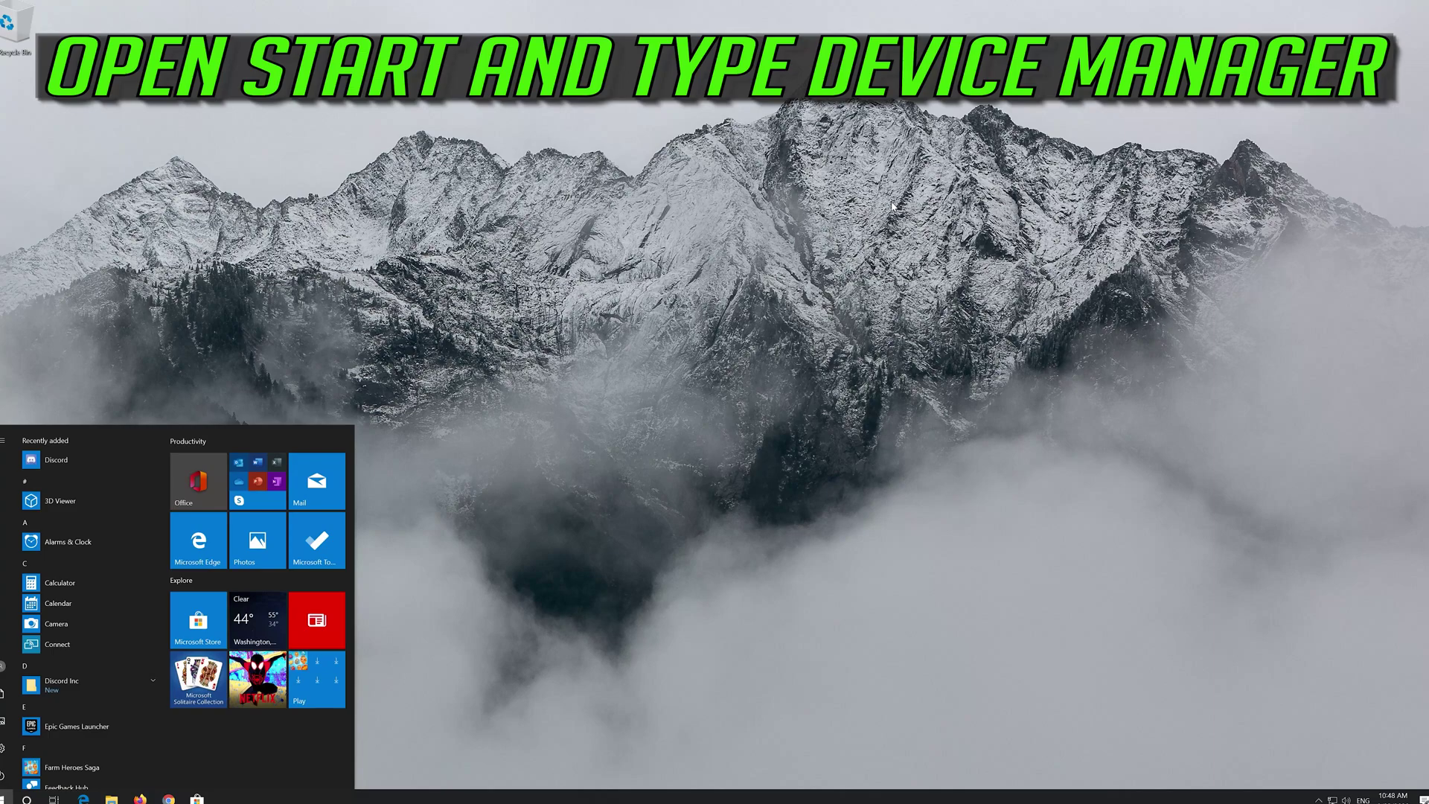
text(device manager)
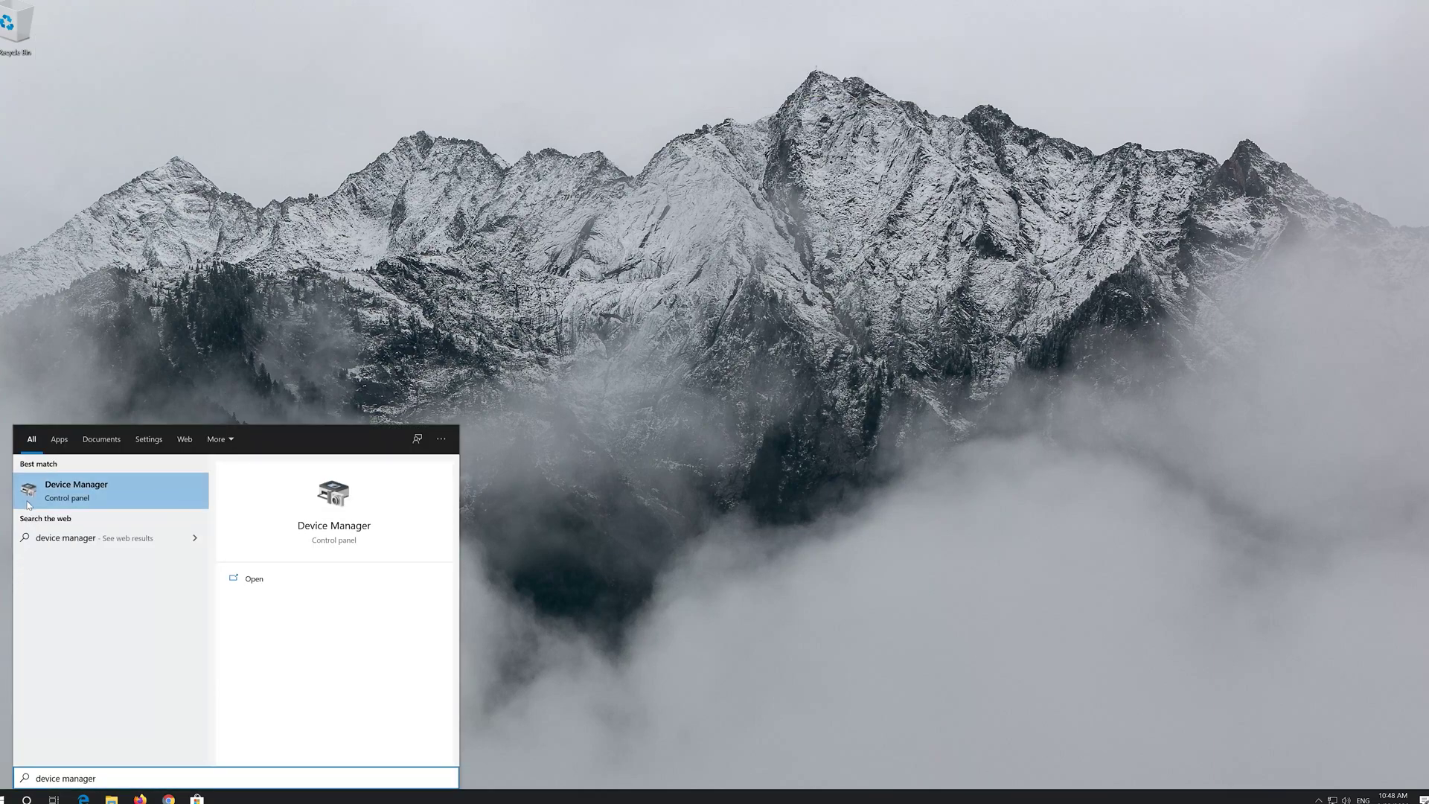
click(99, 489)
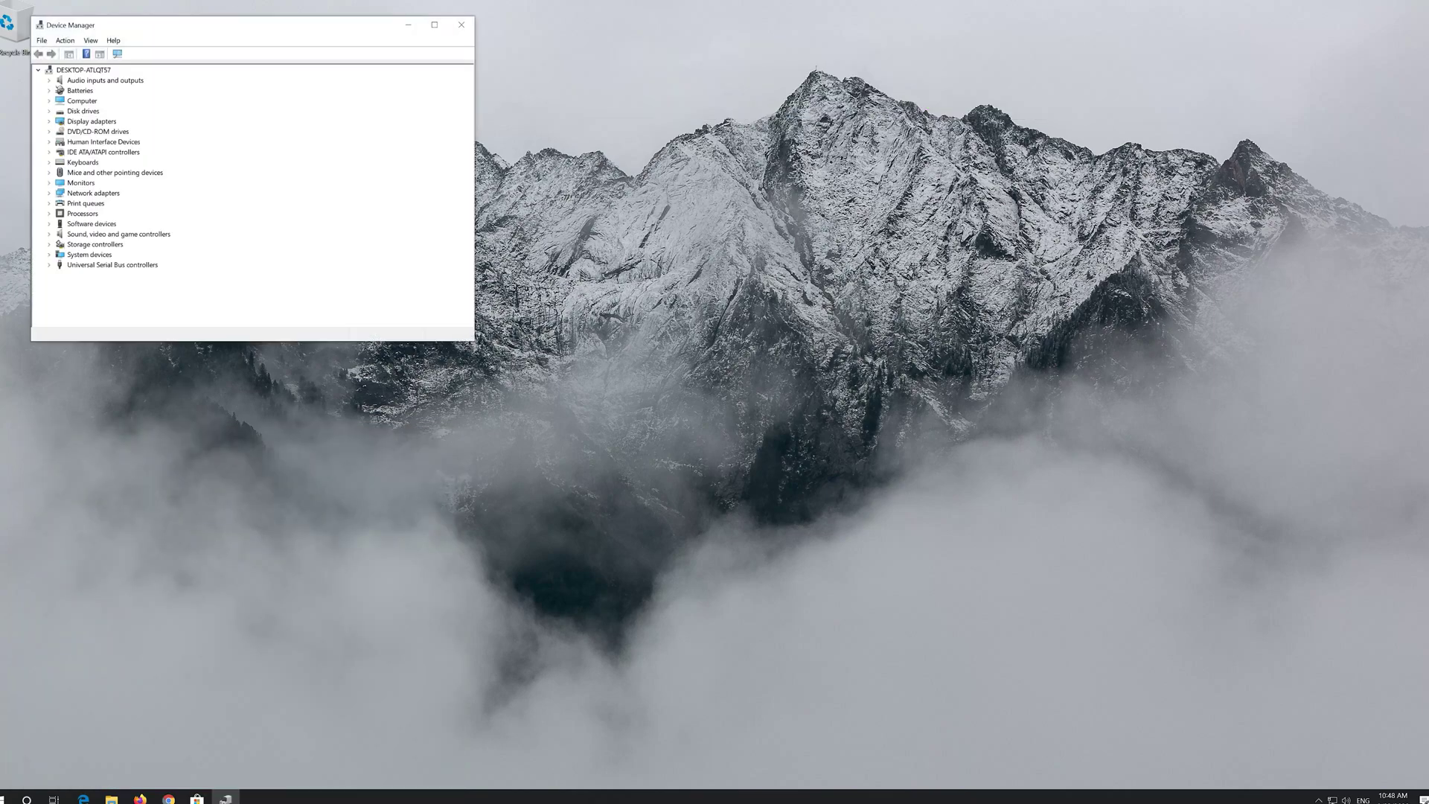
drag(238, 30, 703, 197)
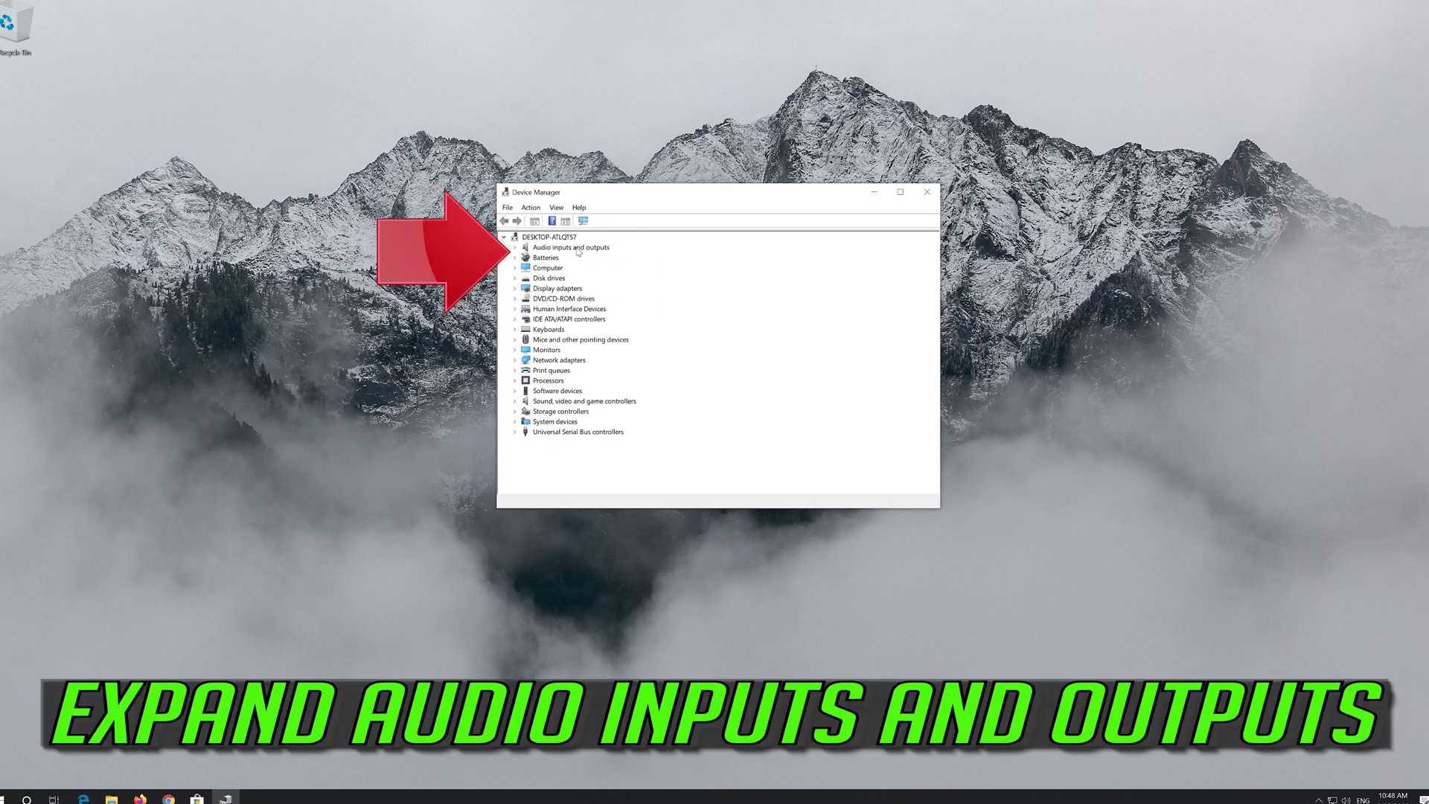
Step: Open the Microphone's properties under the expanded Audio inputs and outputs category
click(515, 248)
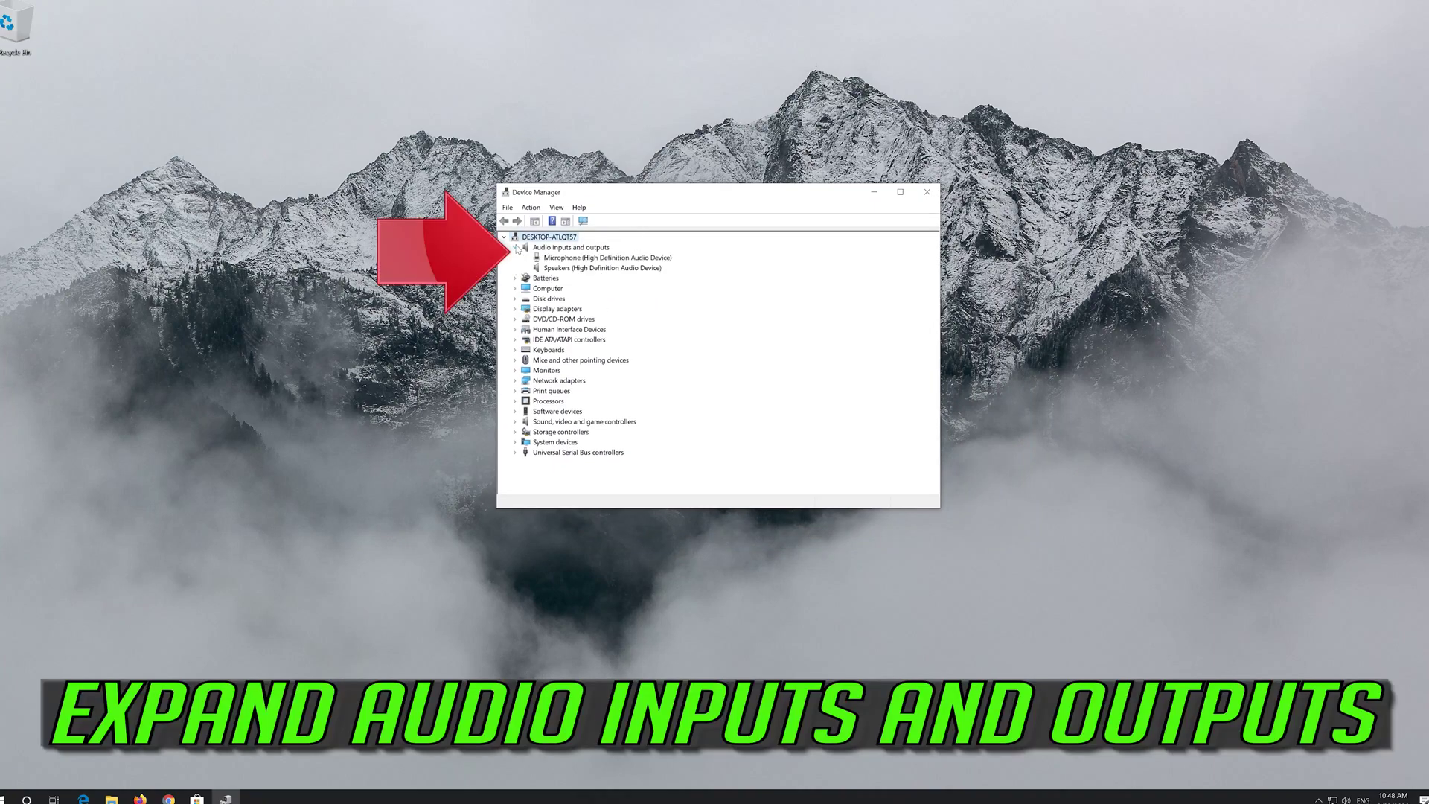
click(547, 258)
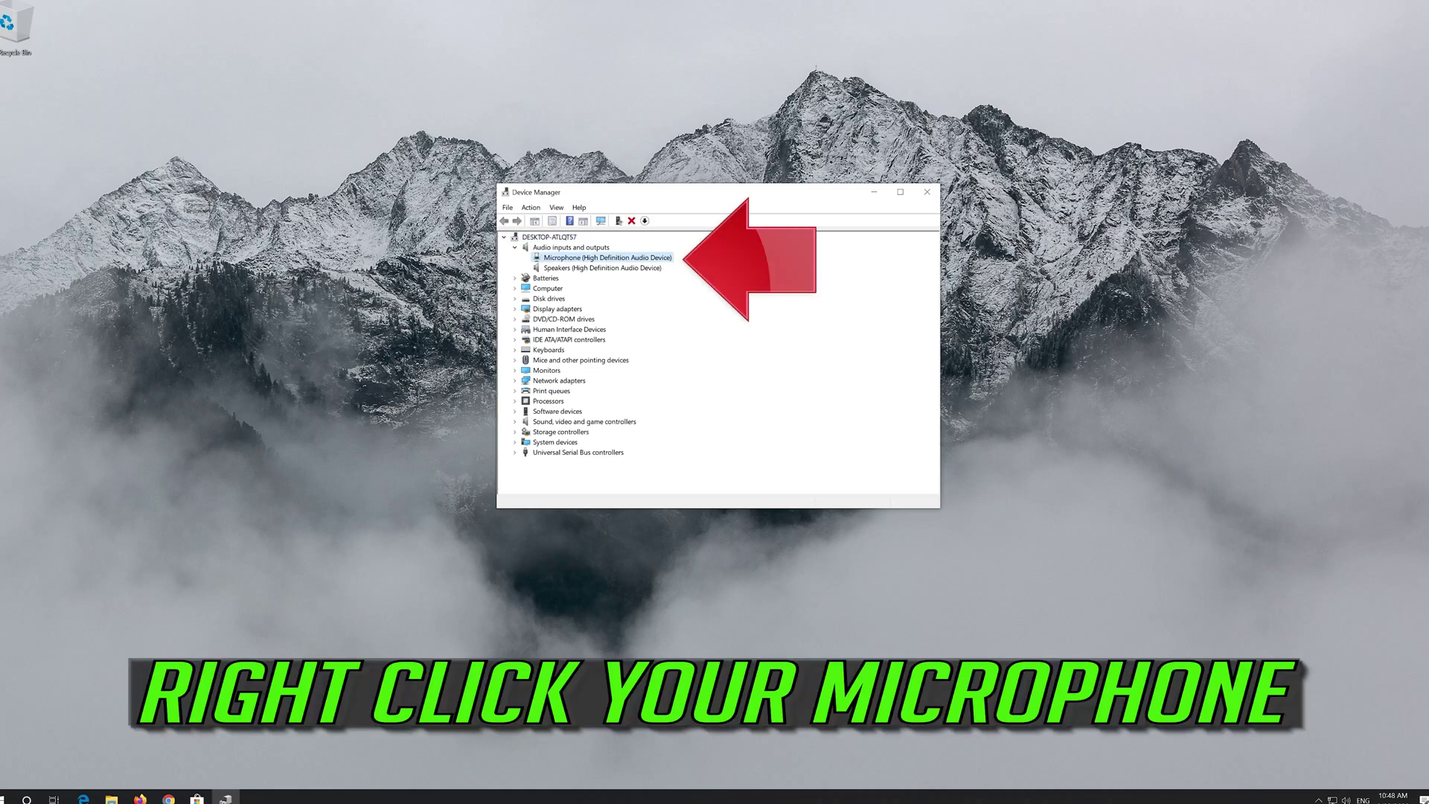
right_click(623, 260)
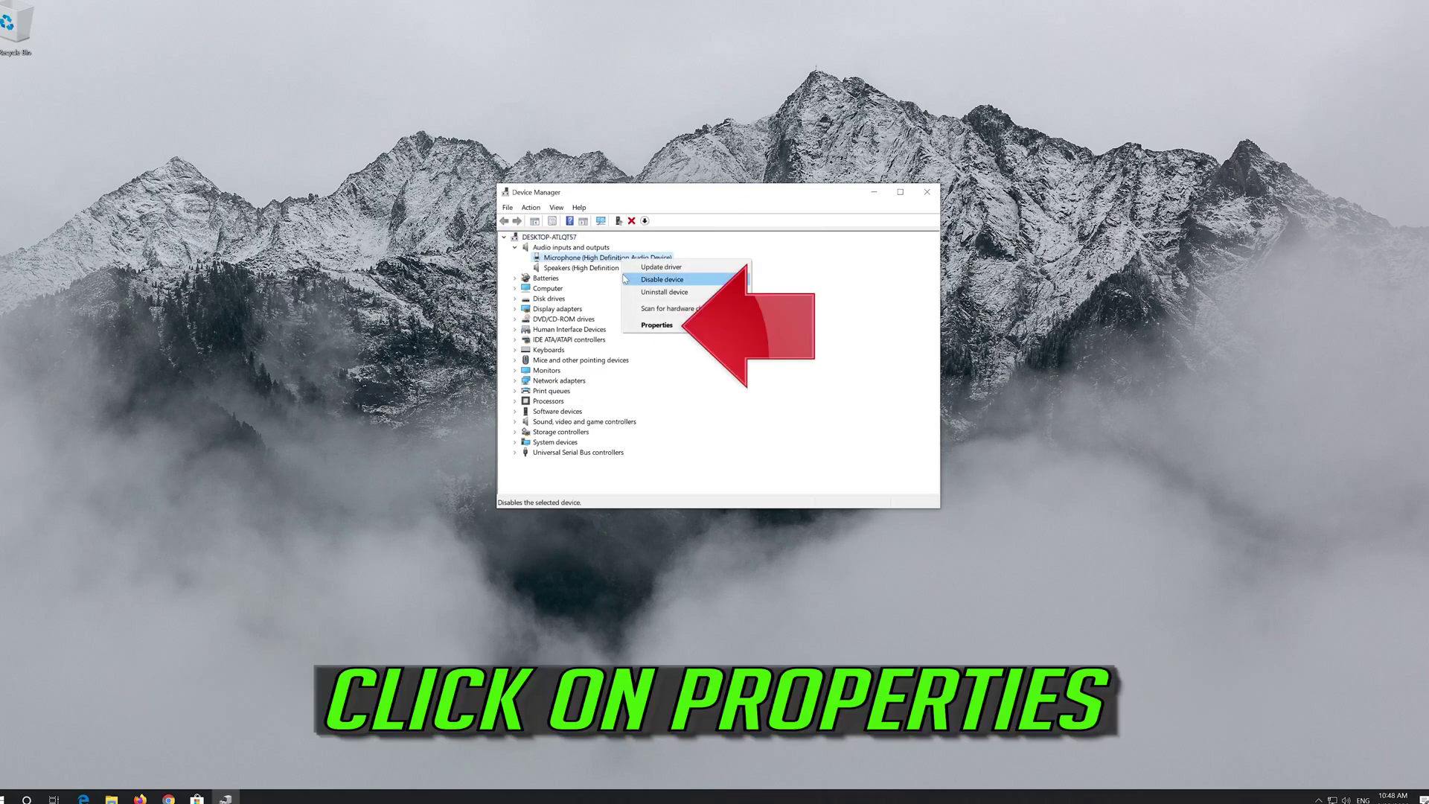
click(691, 327)
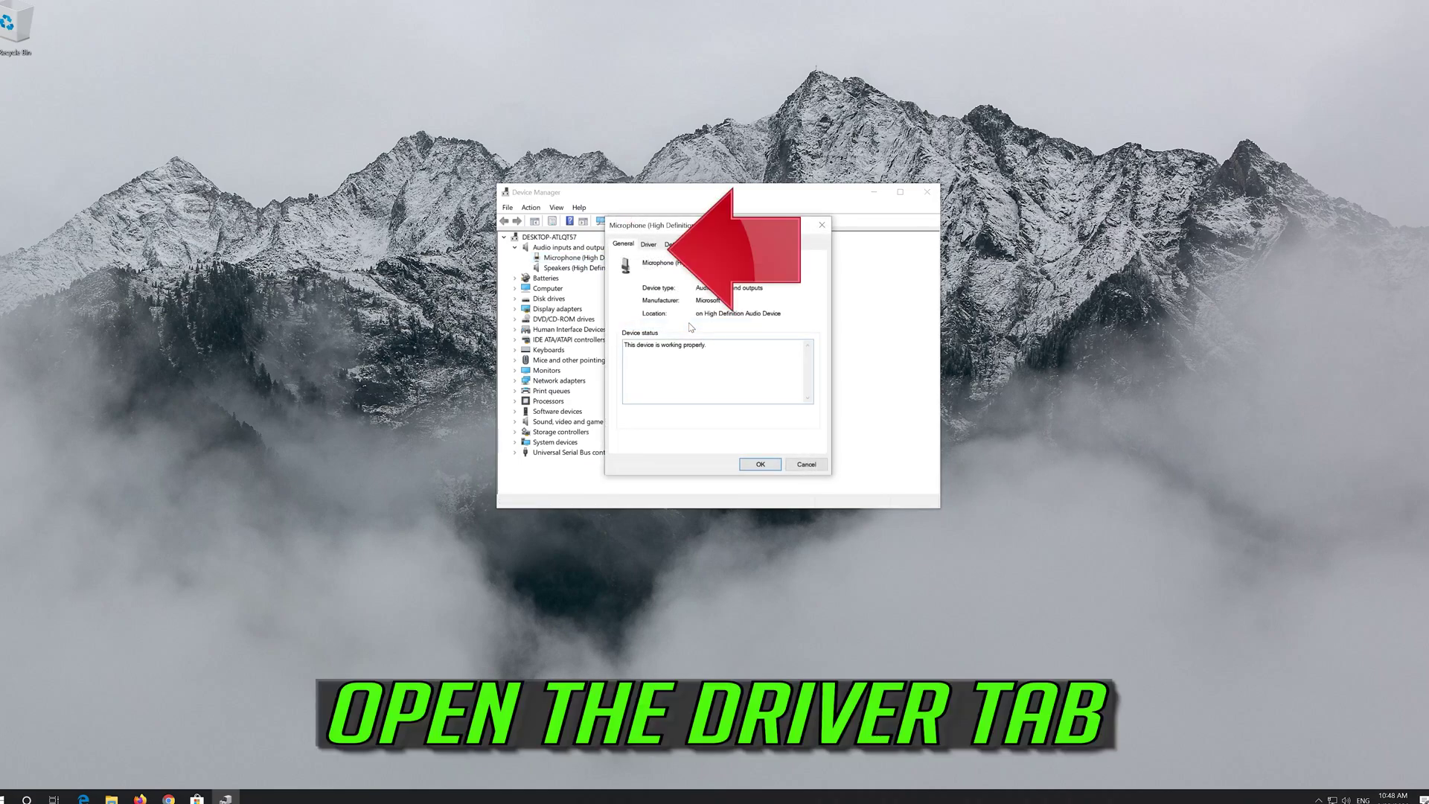
Step: Uninstall the Microphone device from its Driver tab, confirm, and close Device Manager
click(649, 245)
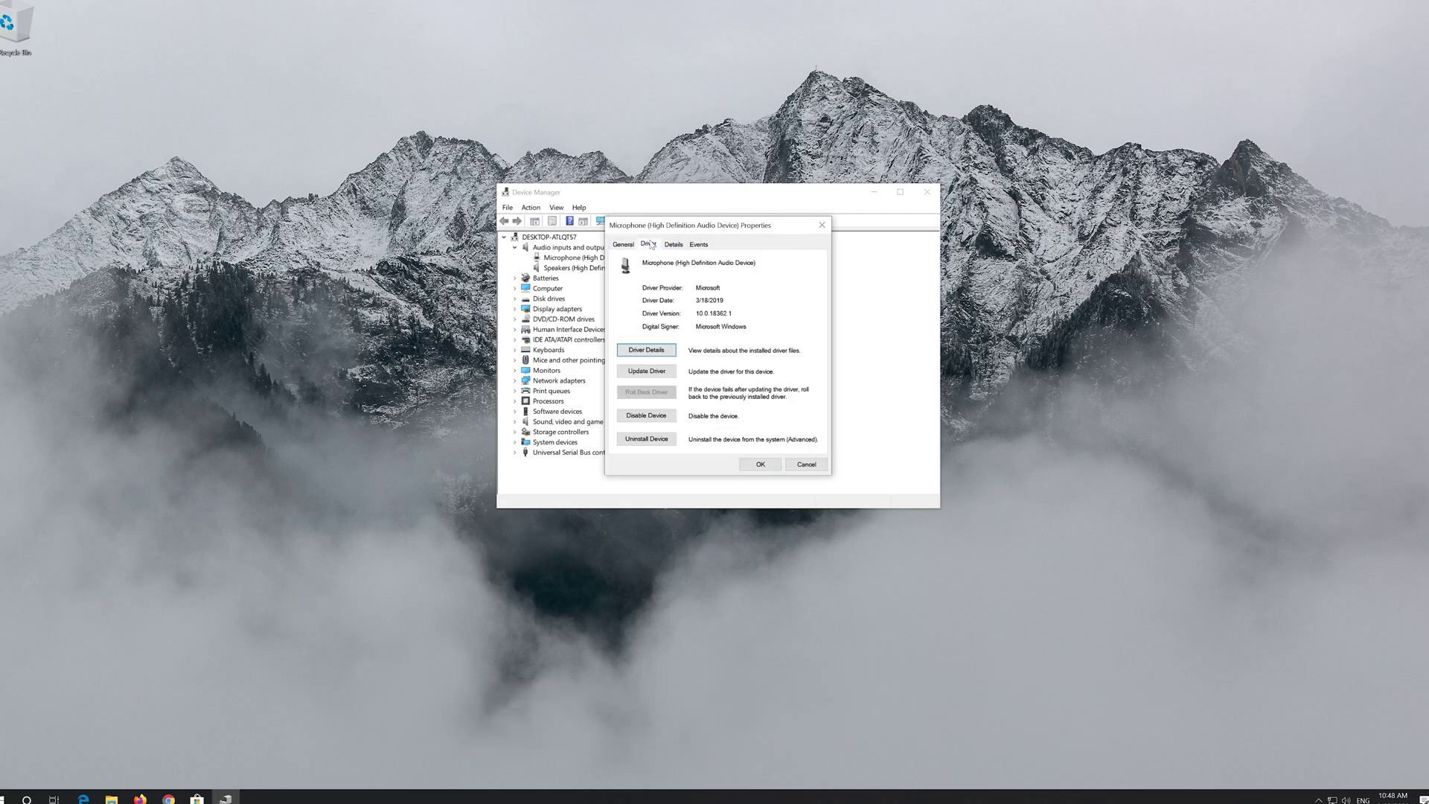
click(645, 439)
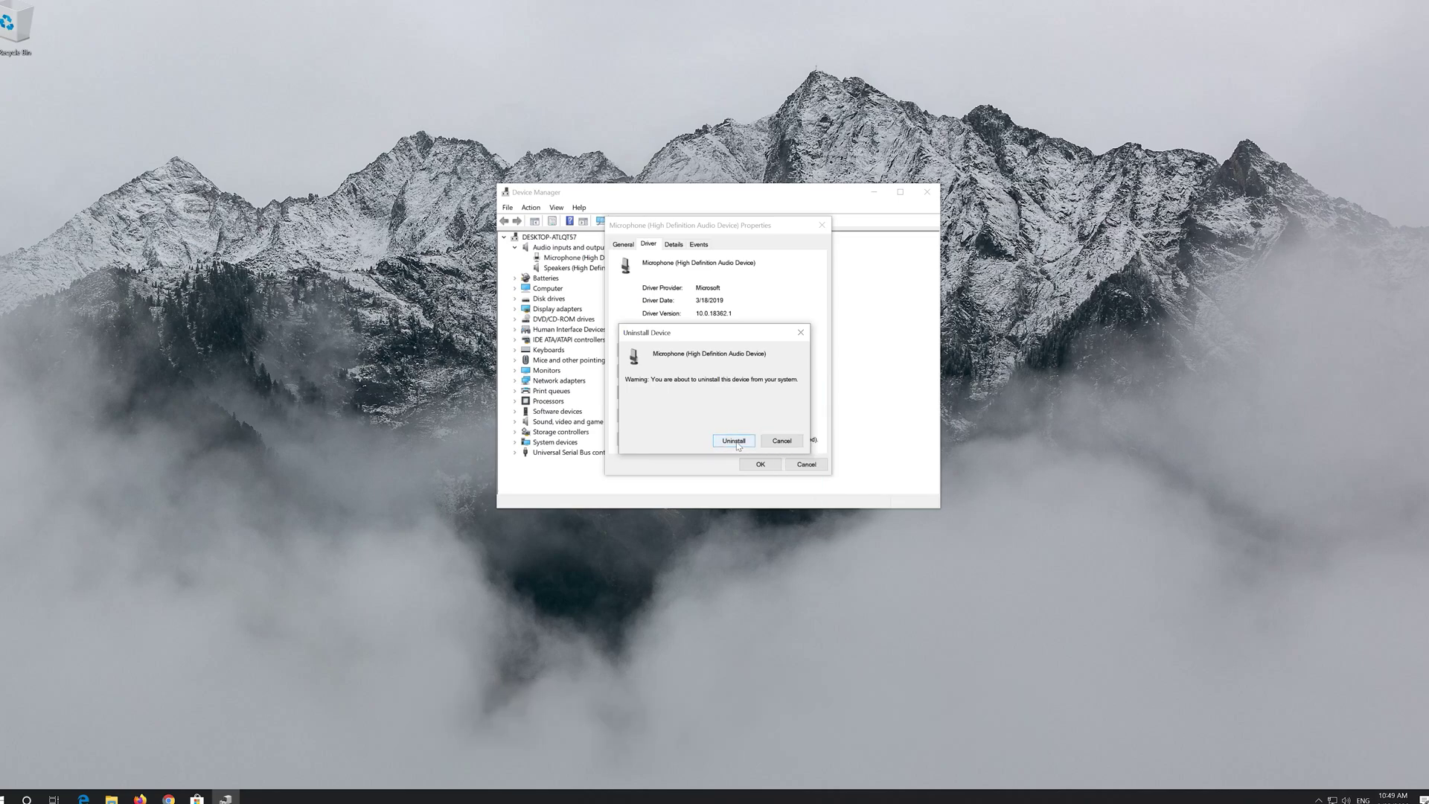
click(735, 442)
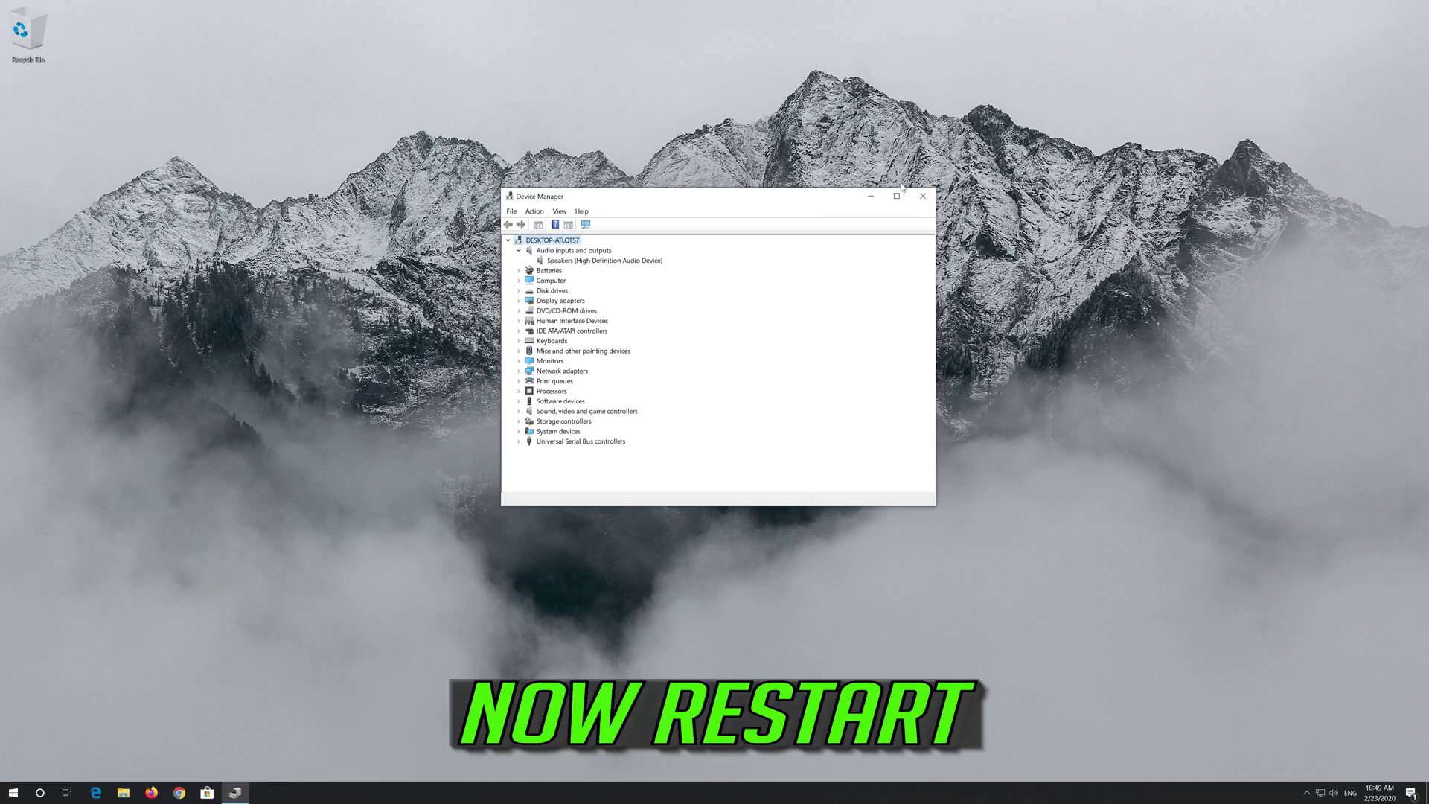
click(923, 196)
Step: Restart the PC from the Start menu's Power options
click(13, 792)
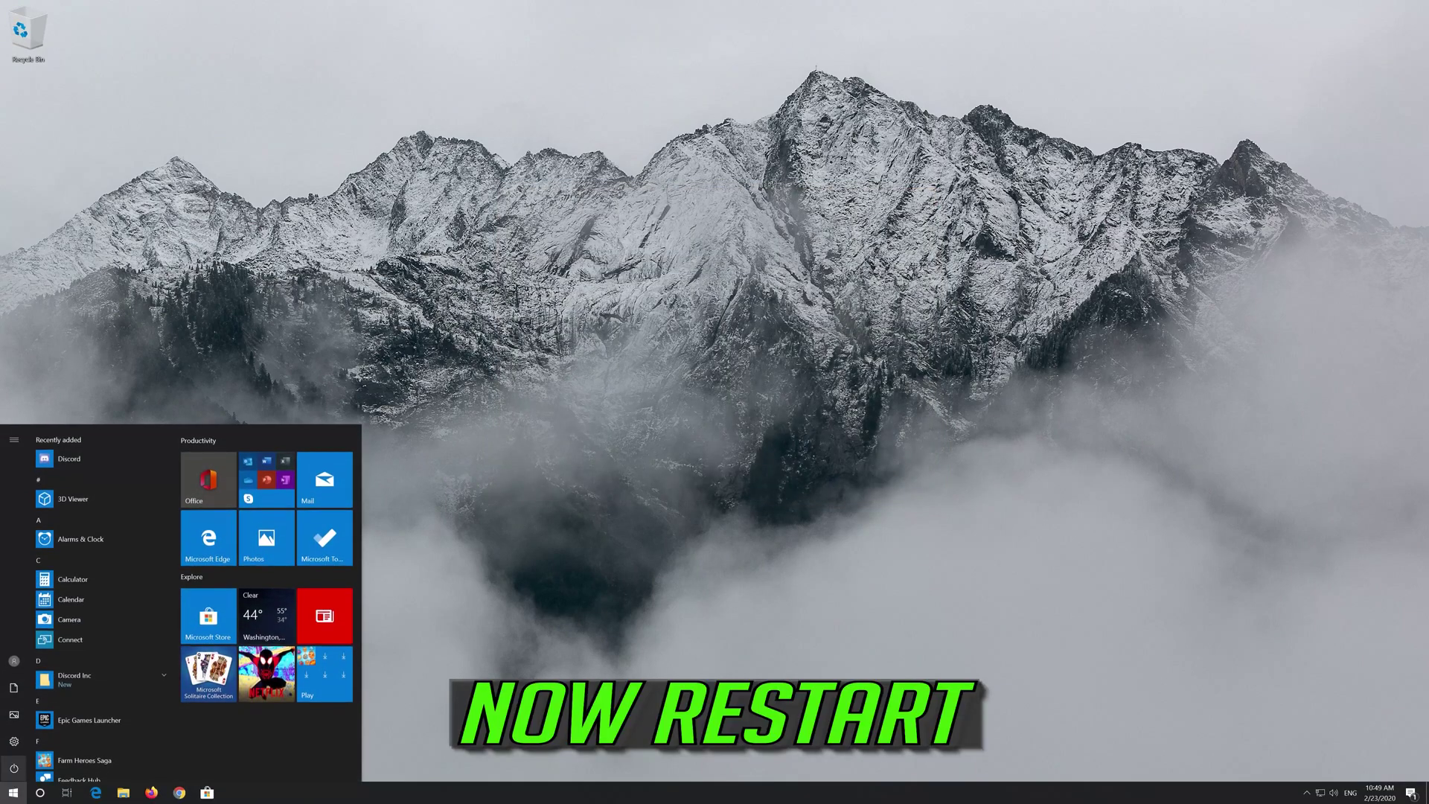
click(16, 768)
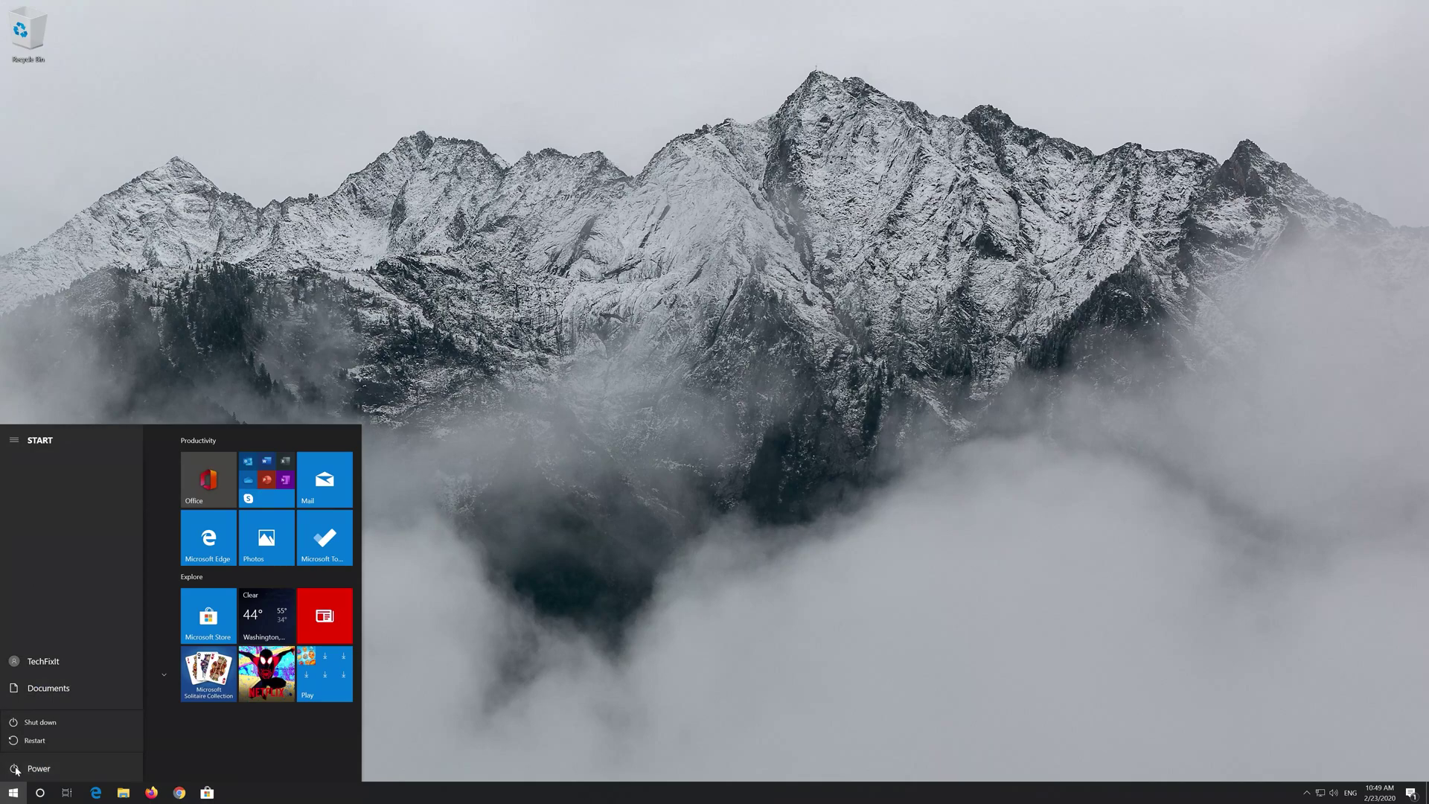
click(52, 741)
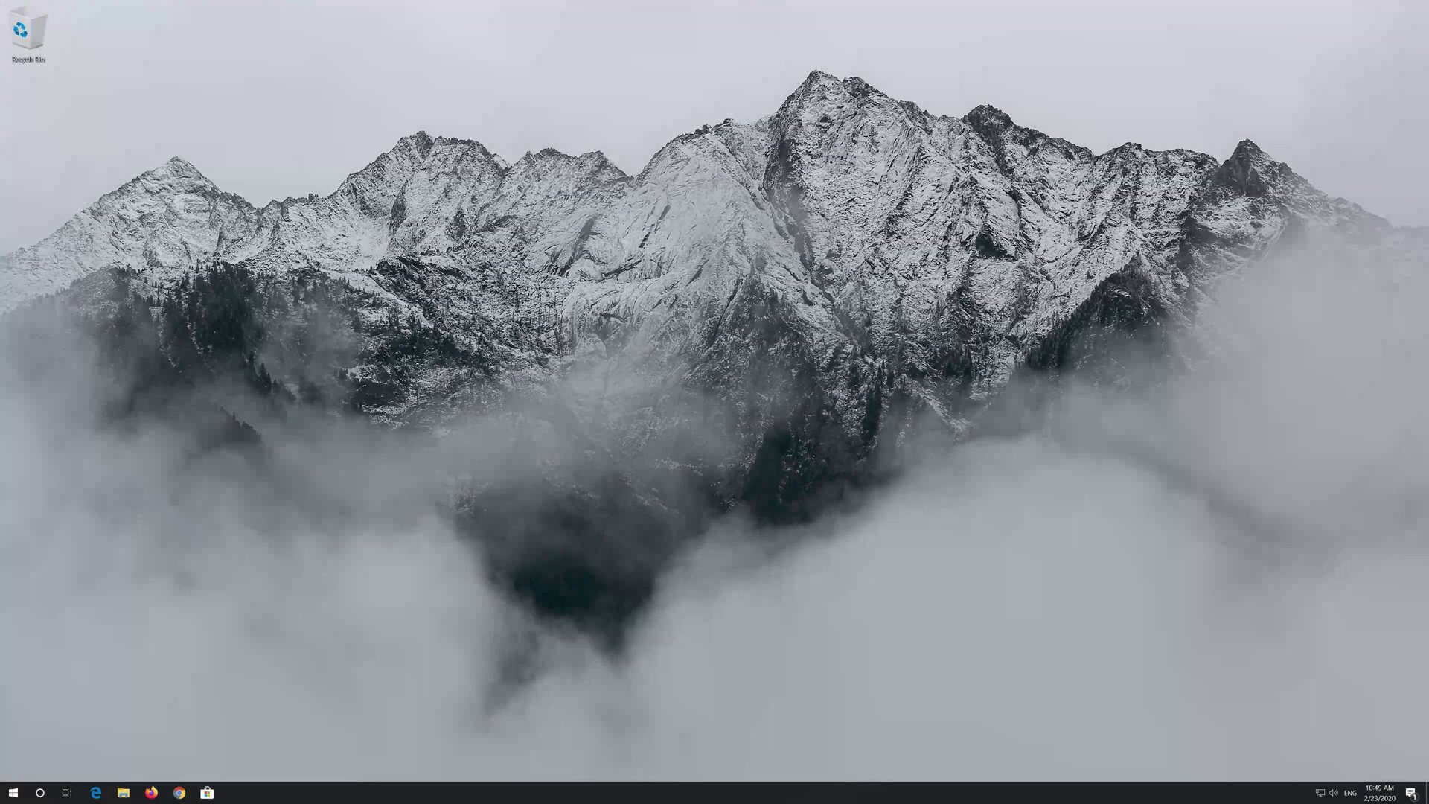
key(super)
text(device)
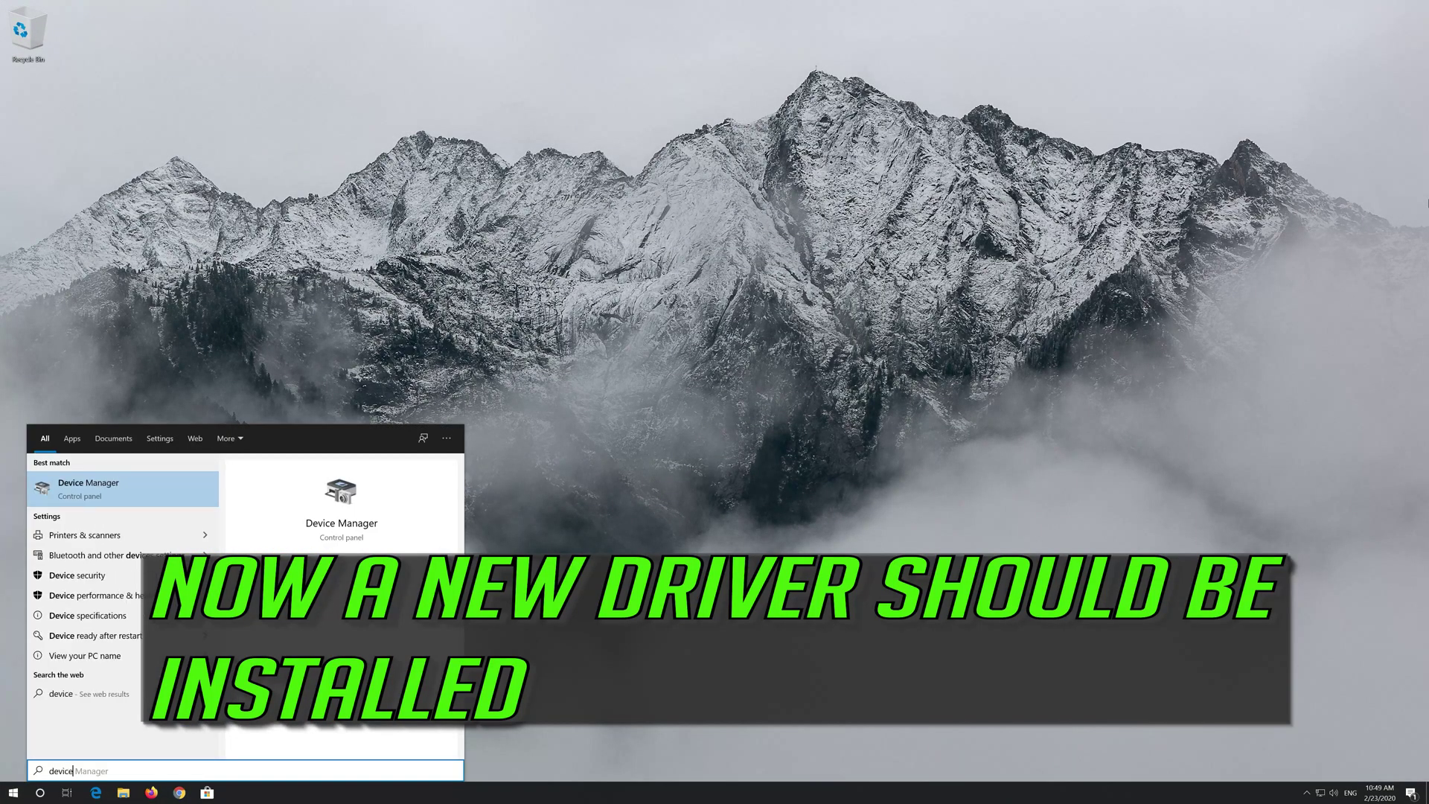
key(Return)
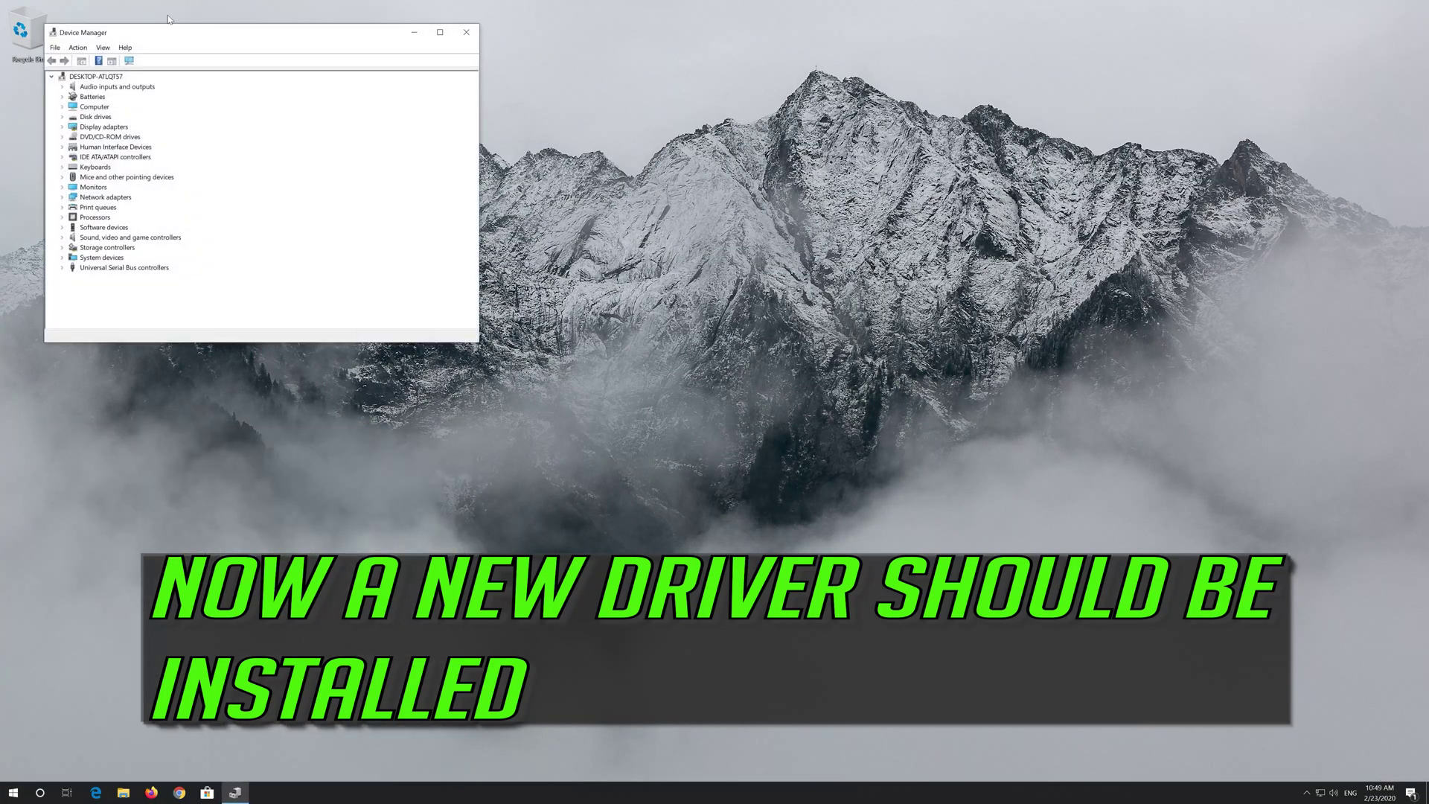
drag(216, 37, 722, 158)
click(568, 208)
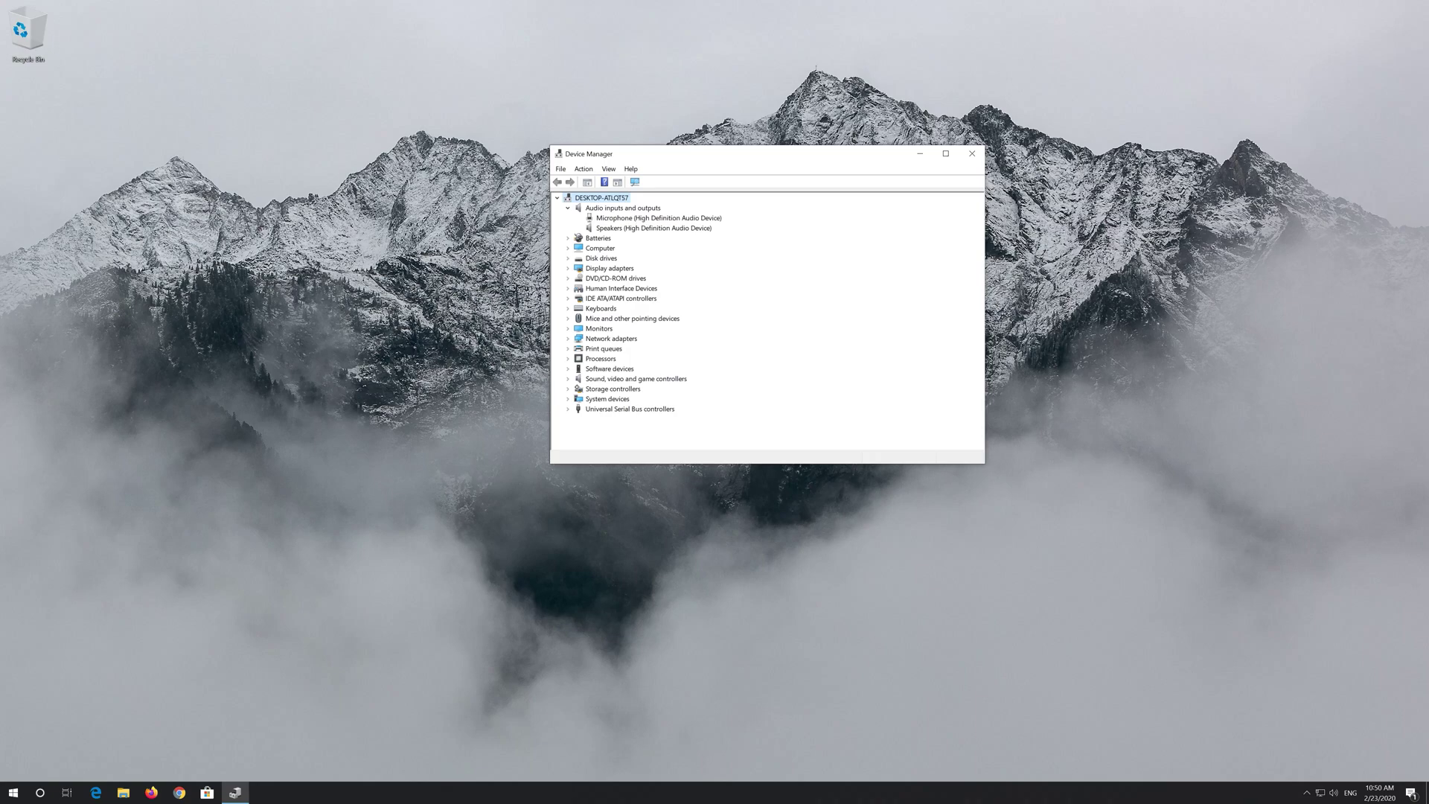
click(971, 153)
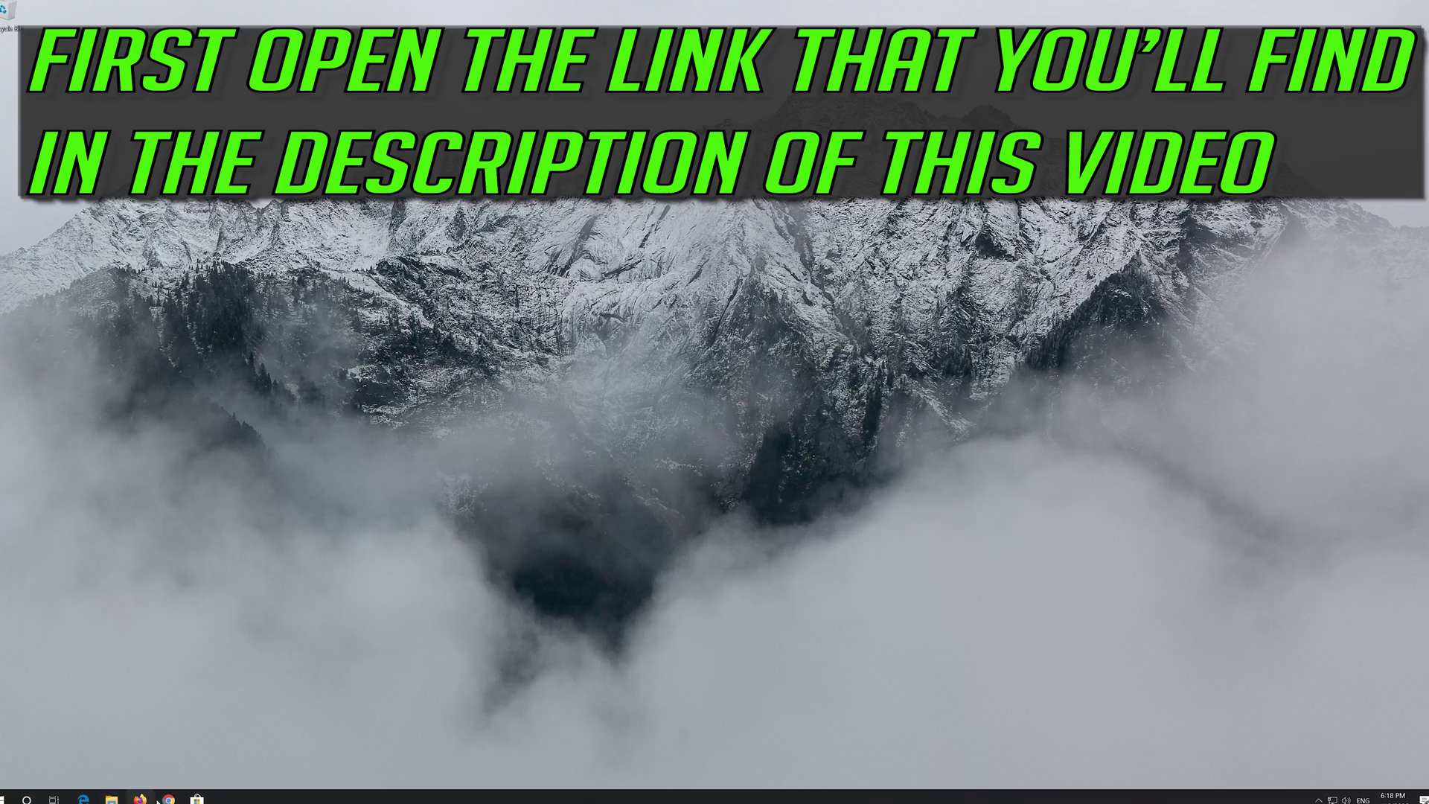
Step: Download the Media Creation Tool from microsoft.com/en-us/software-download/windows10 in Chrome, then close Chrome
click(169, 798)
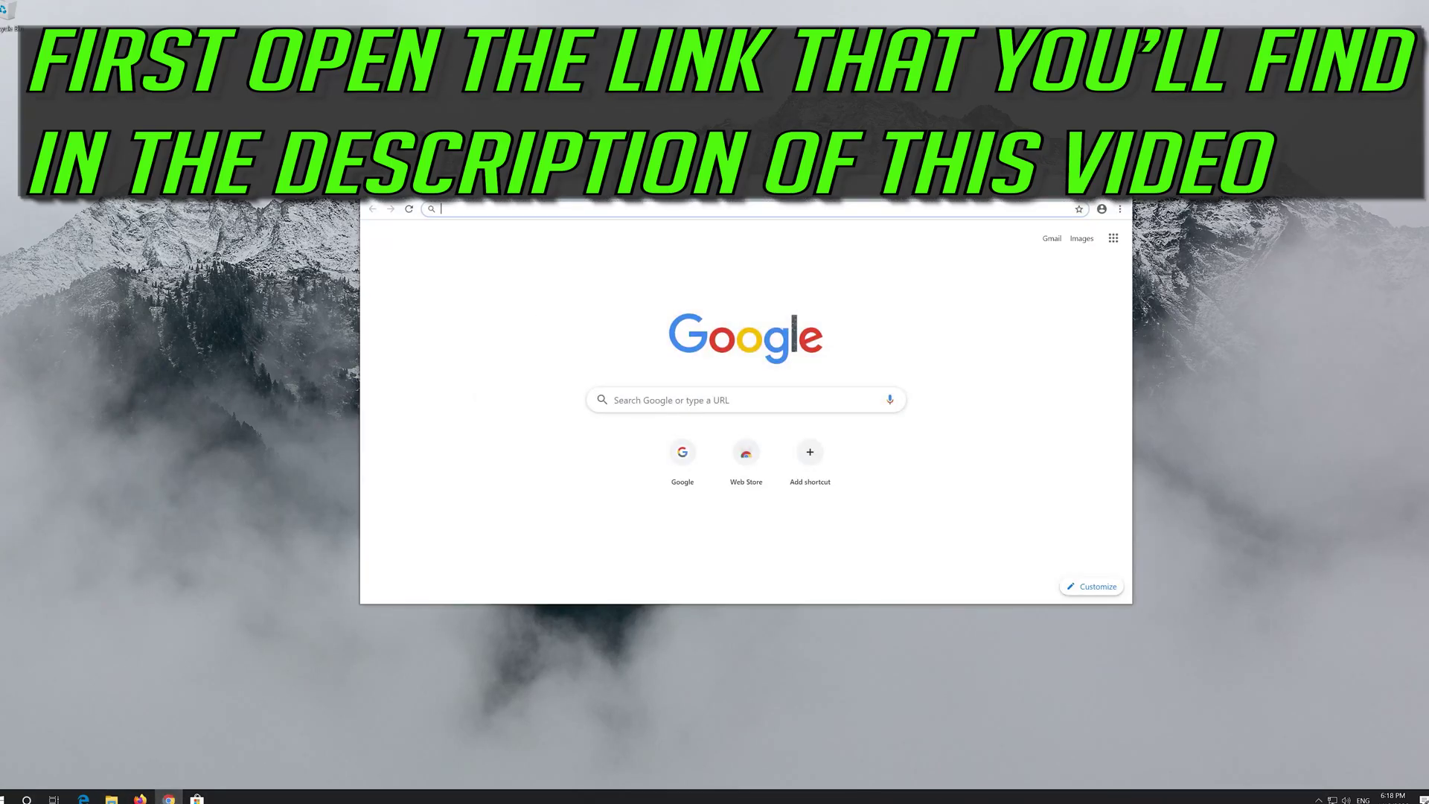
text(https://www.microsoft.com/en-us/software-download/windows10)
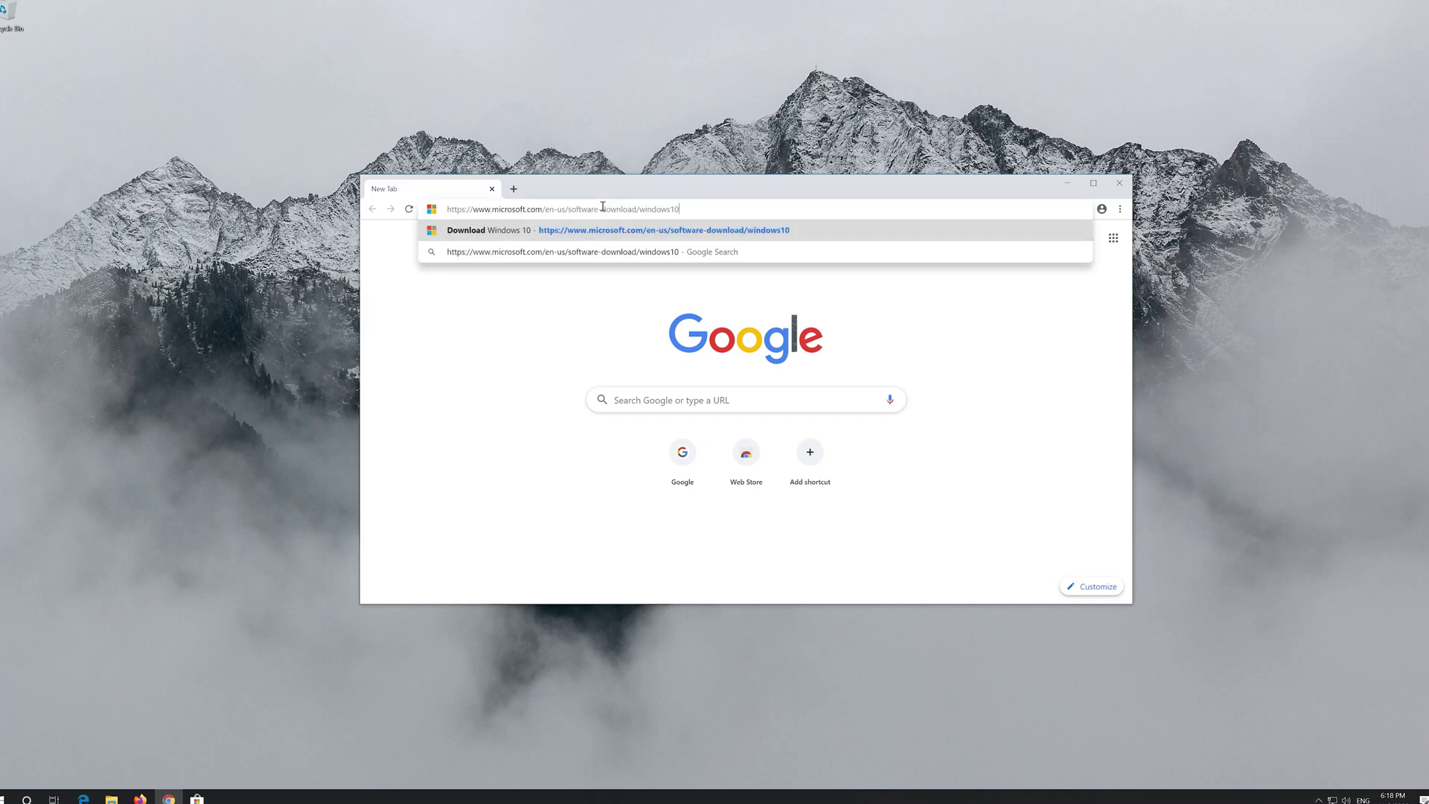
key(Return)
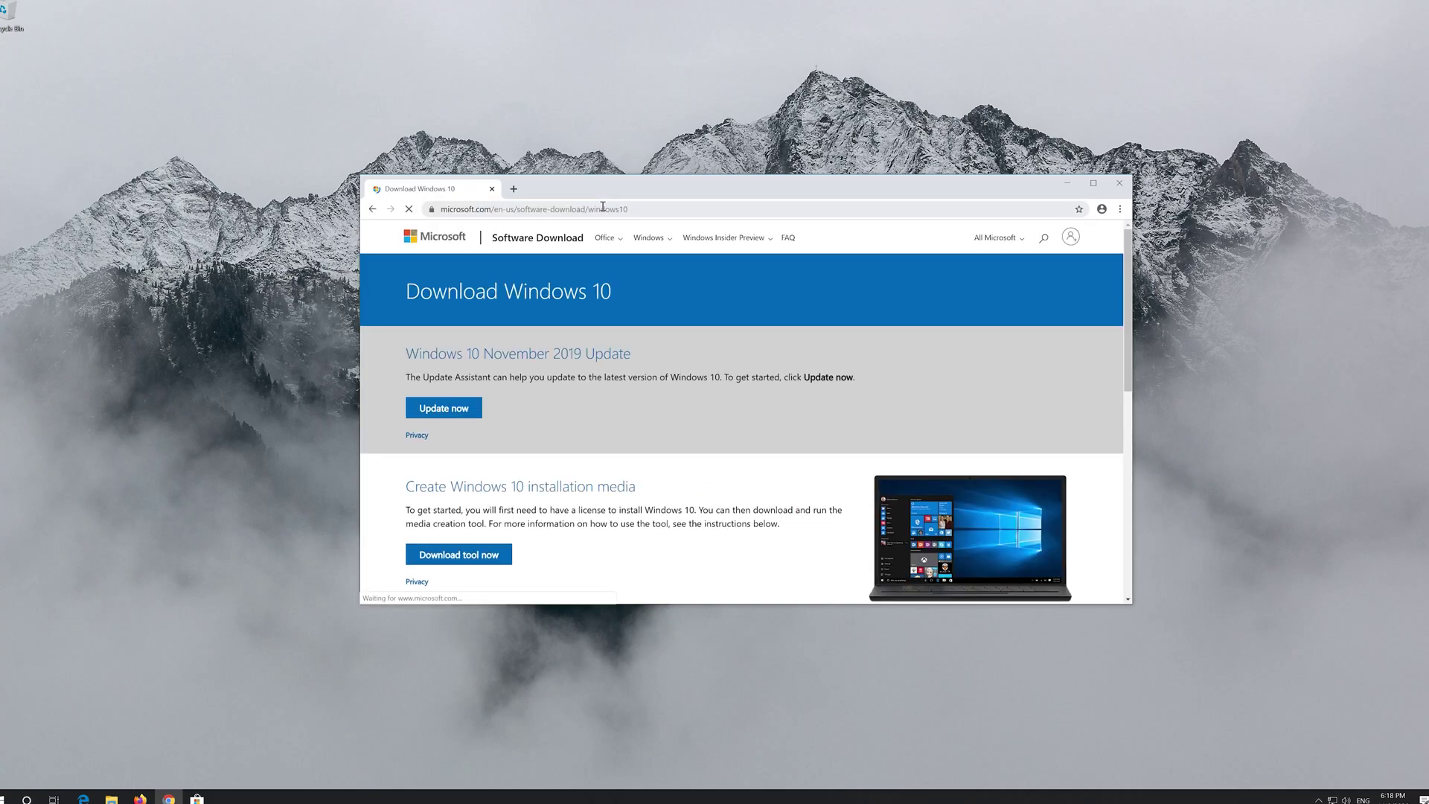
scroll(692, 436, down, 1)
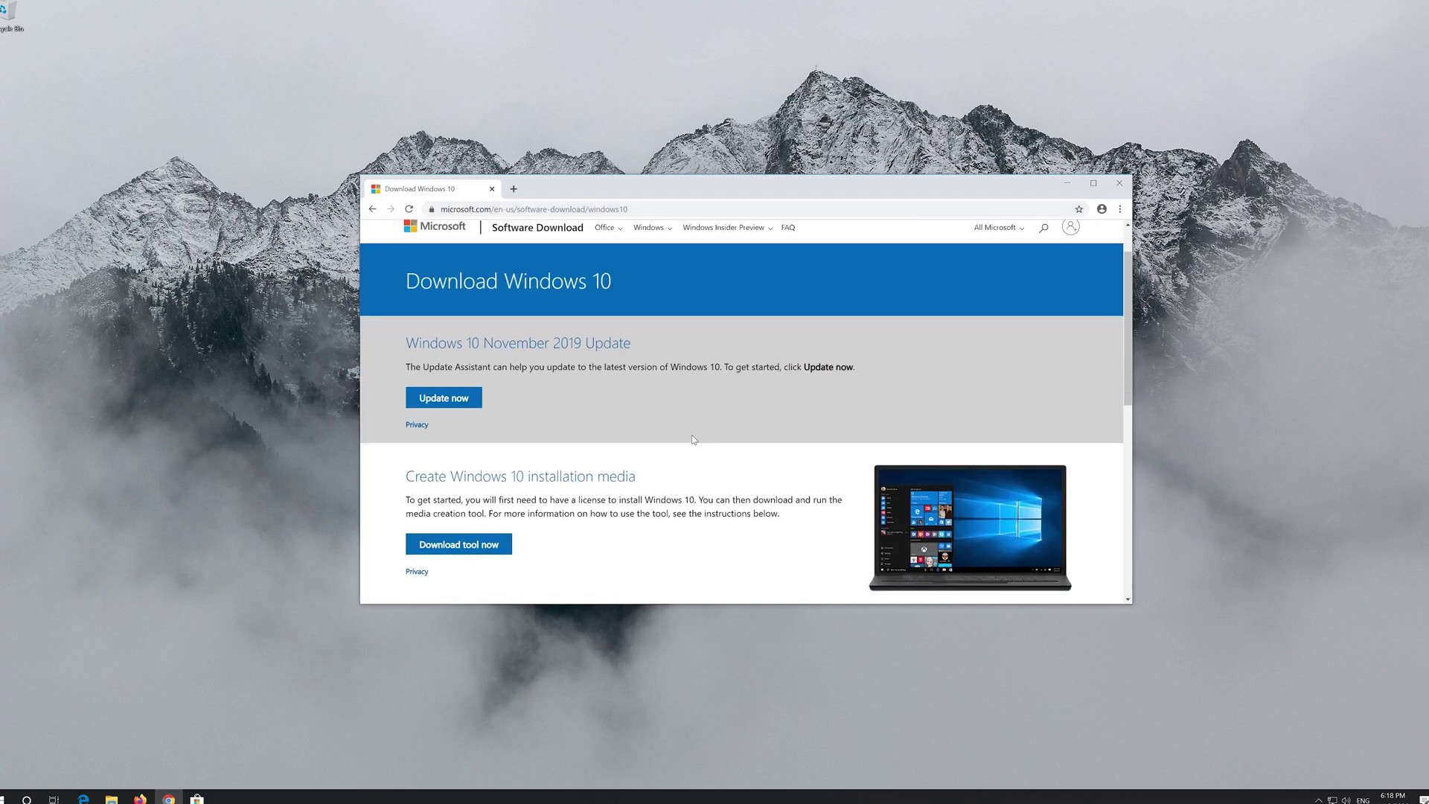
click(486, 546)
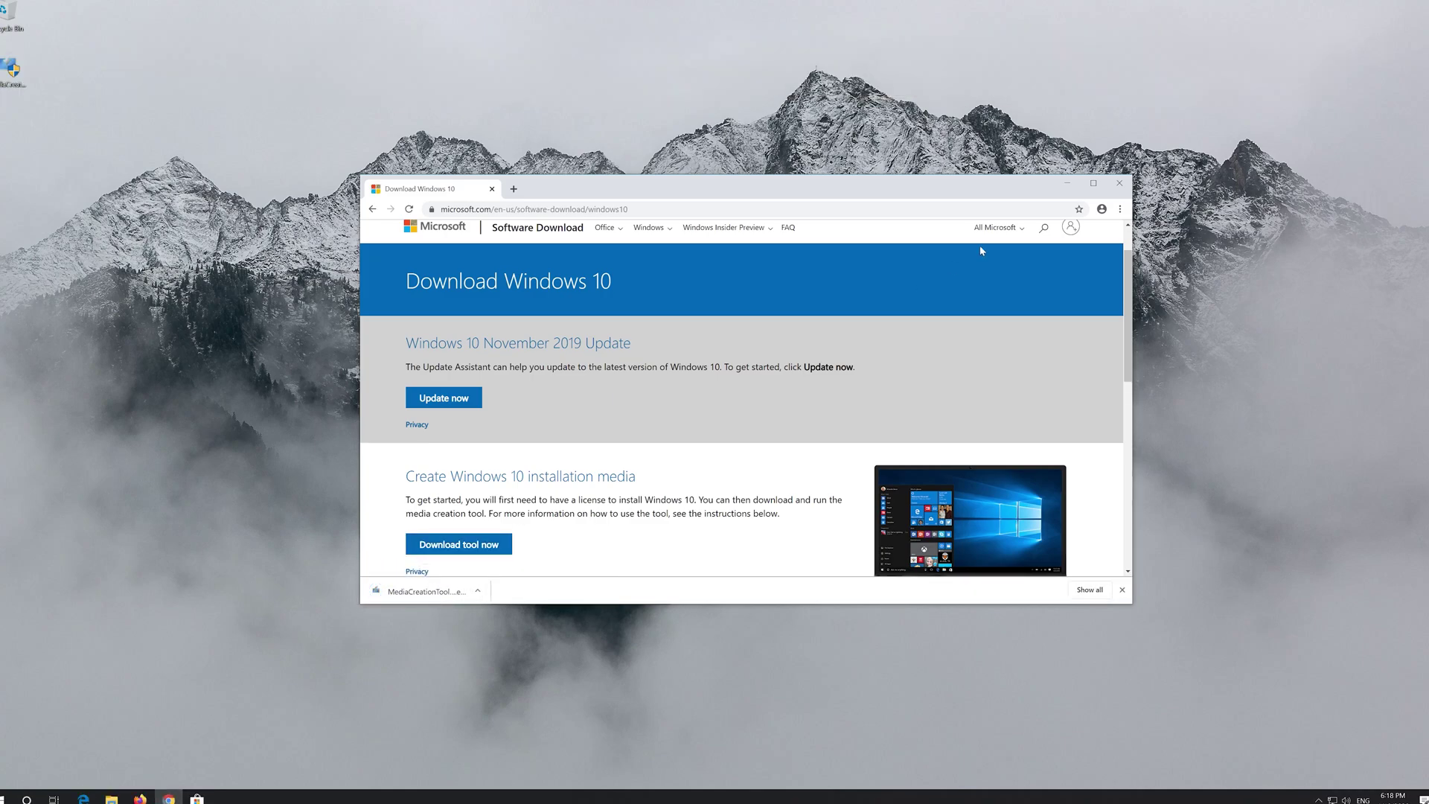
click(1120, 184)
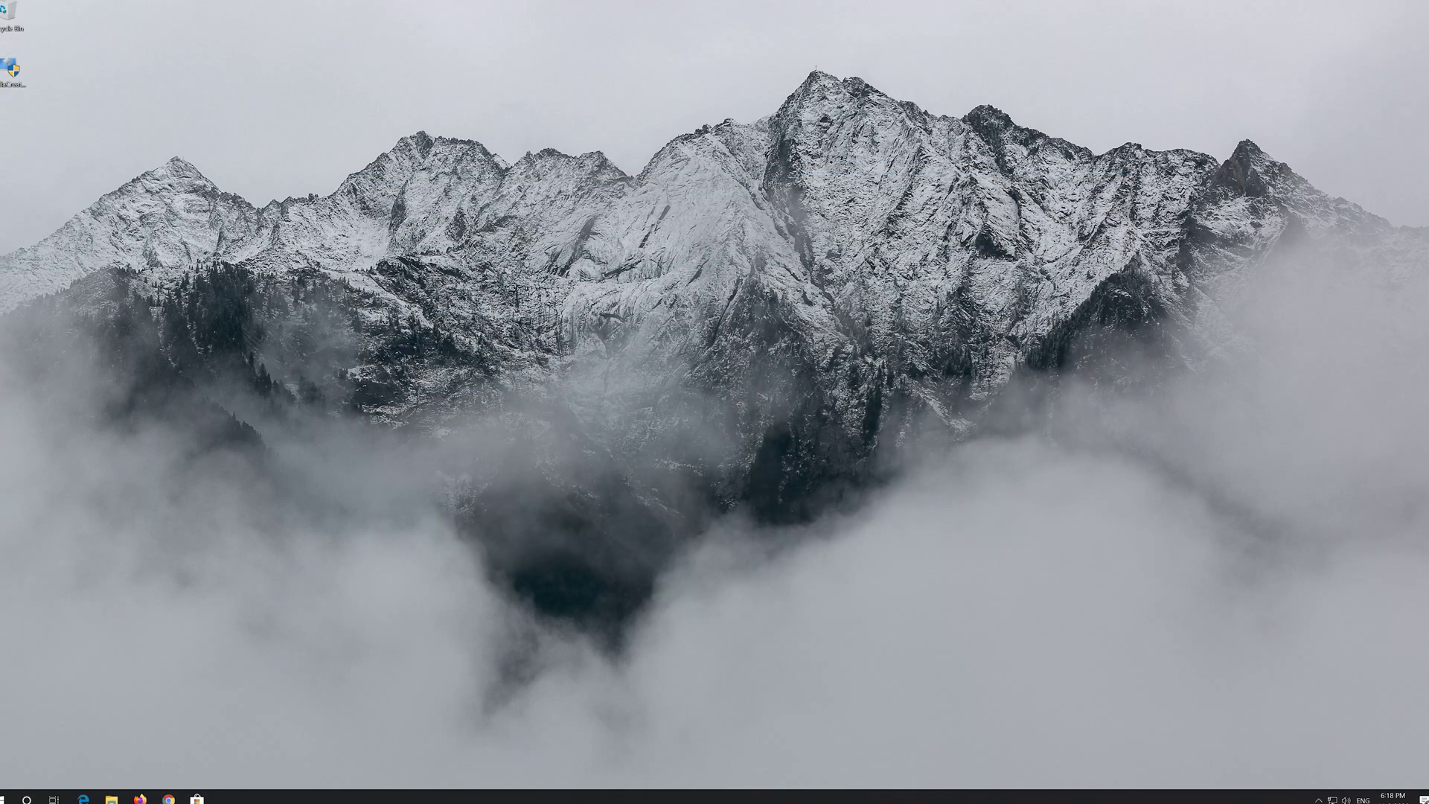
Step: Run MediaCreationTool, accept both licences, and upgrade this PC to Windows 10 Pro
double_click(10, 75)
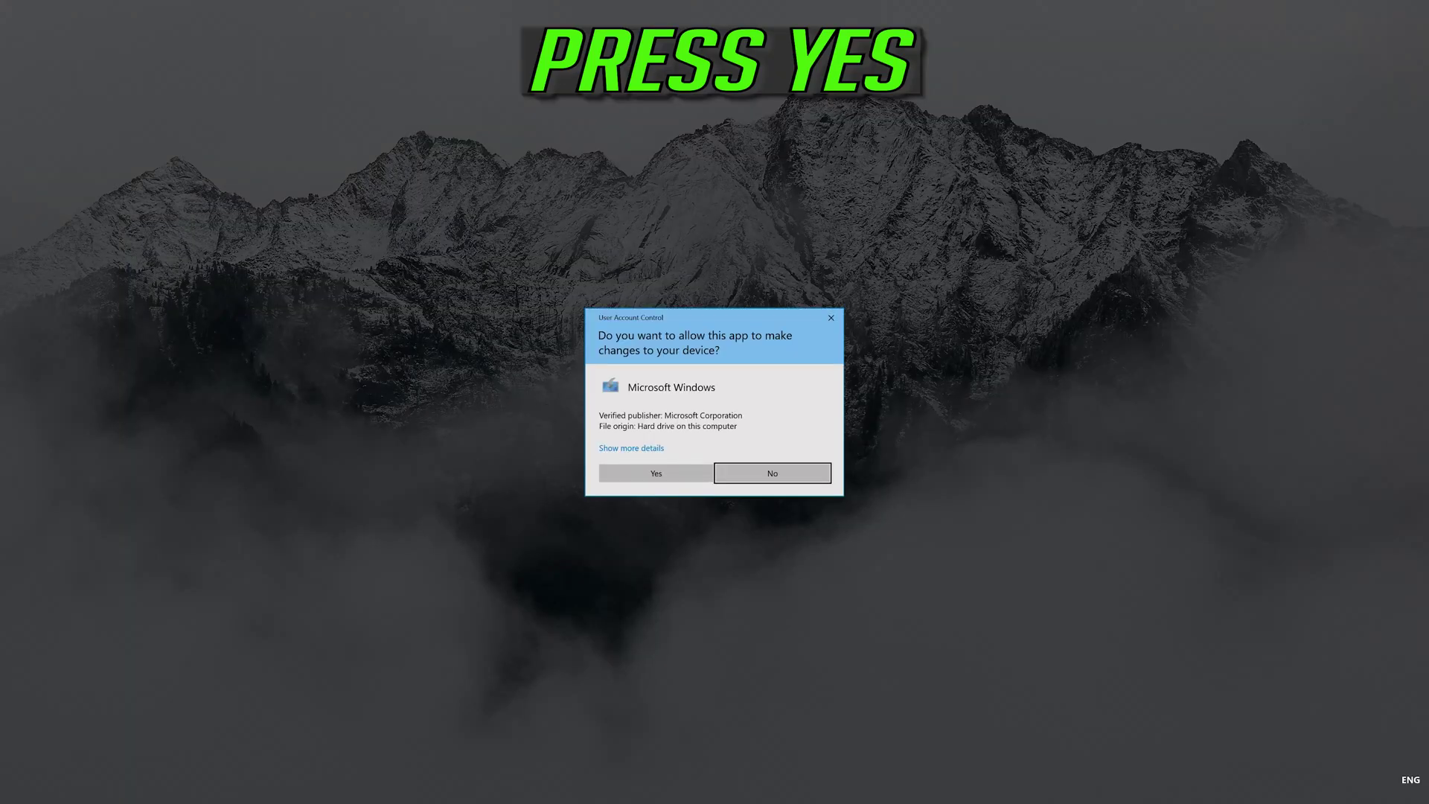
click(654, 476)
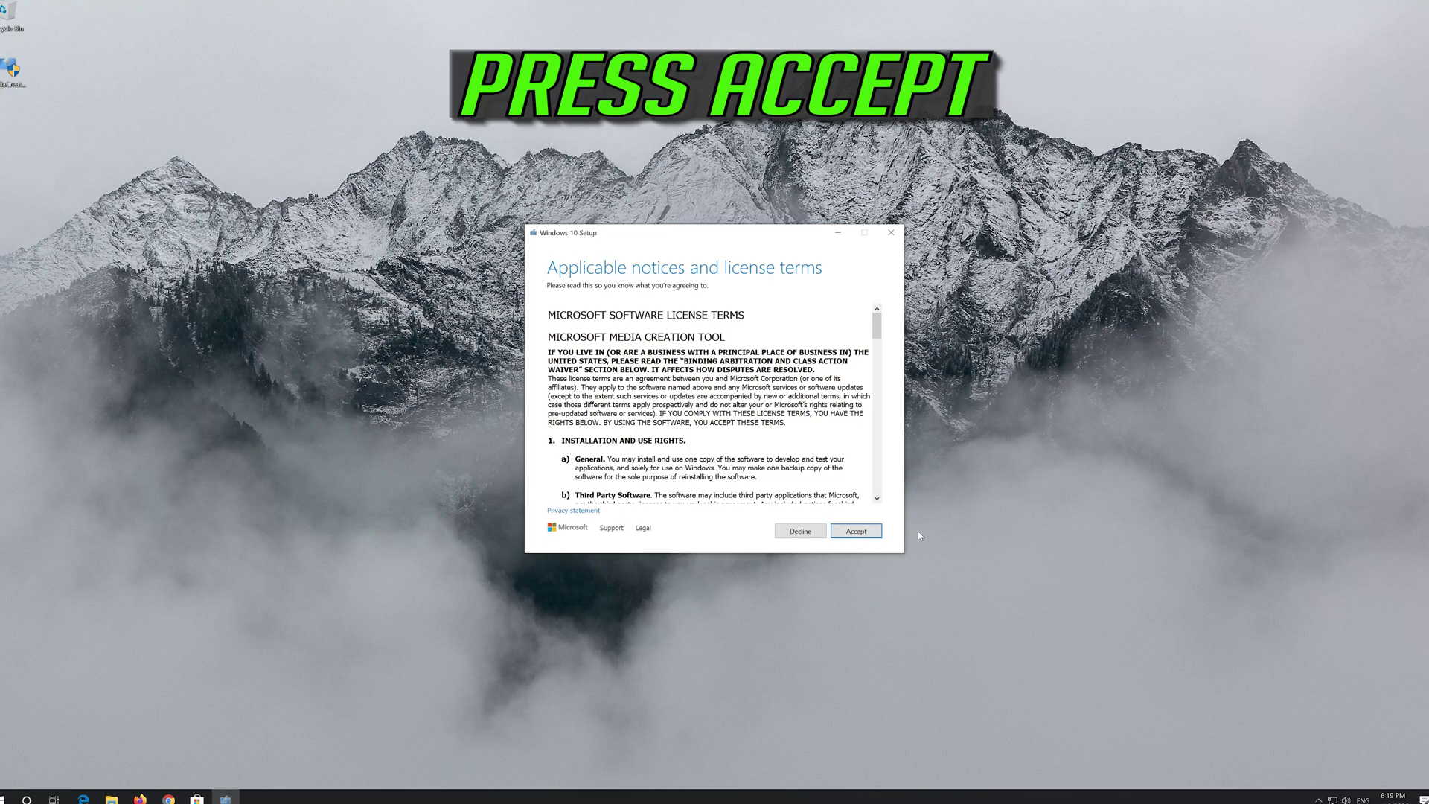
click(875, 530)
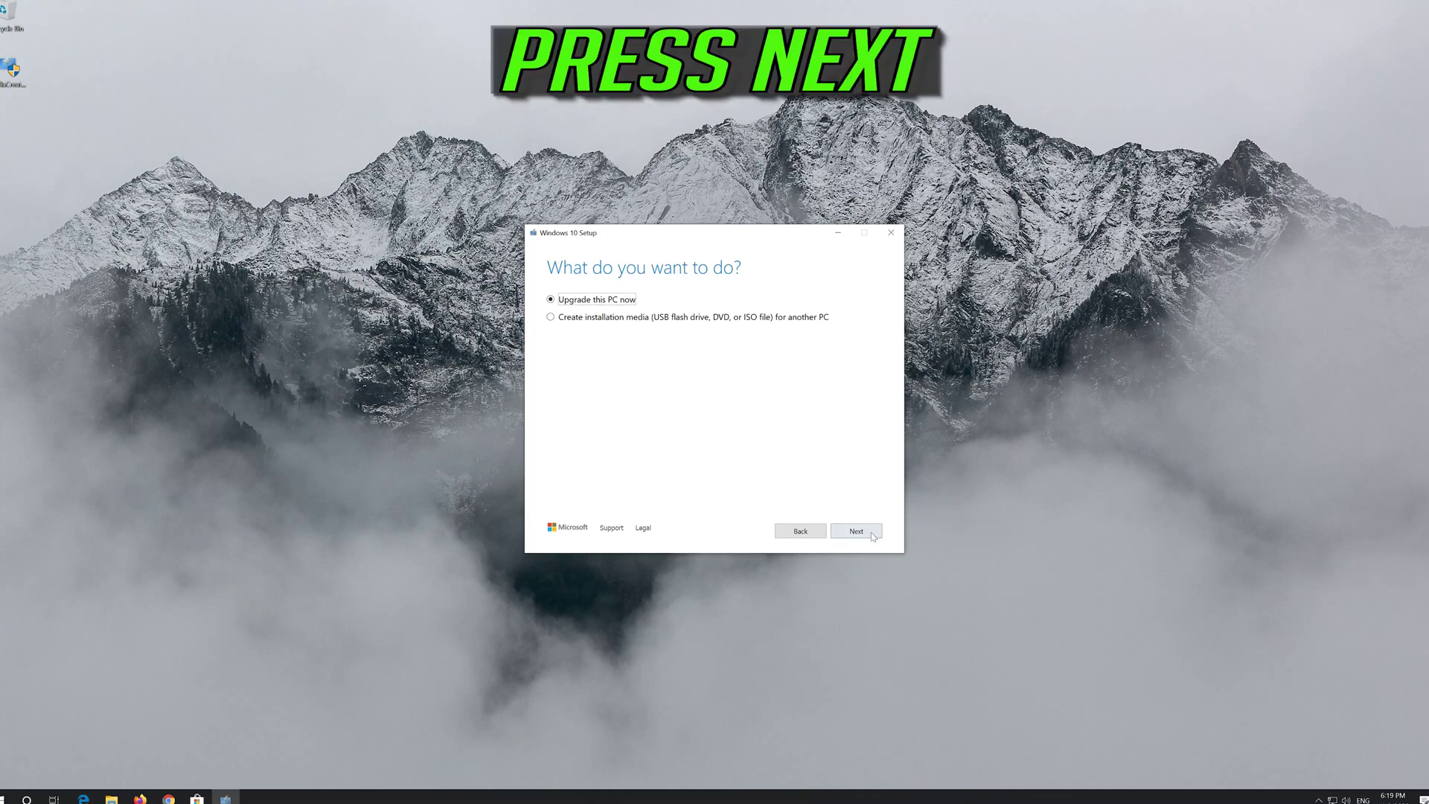
click(852, 533)
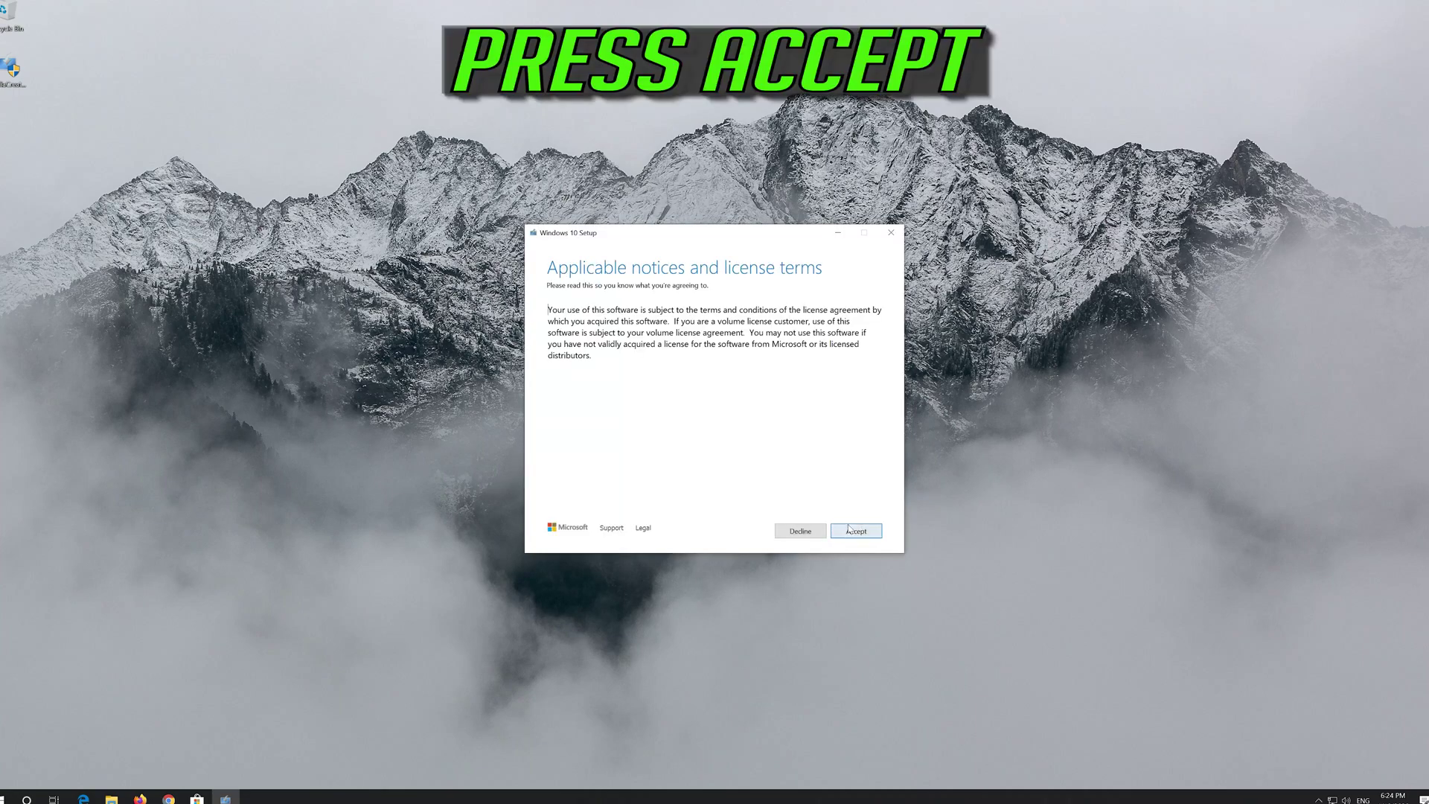
click(864, 533)
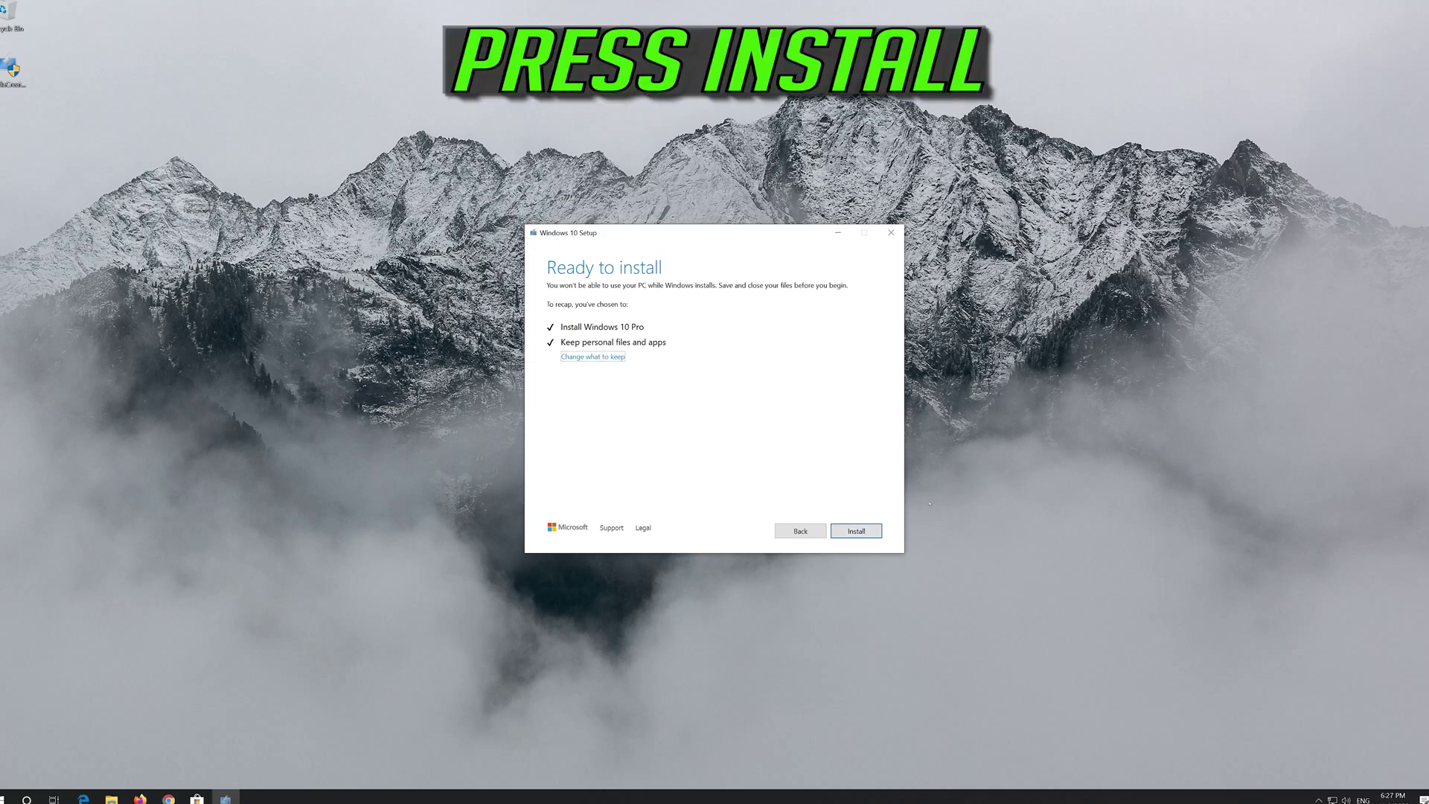
click(854, 530)
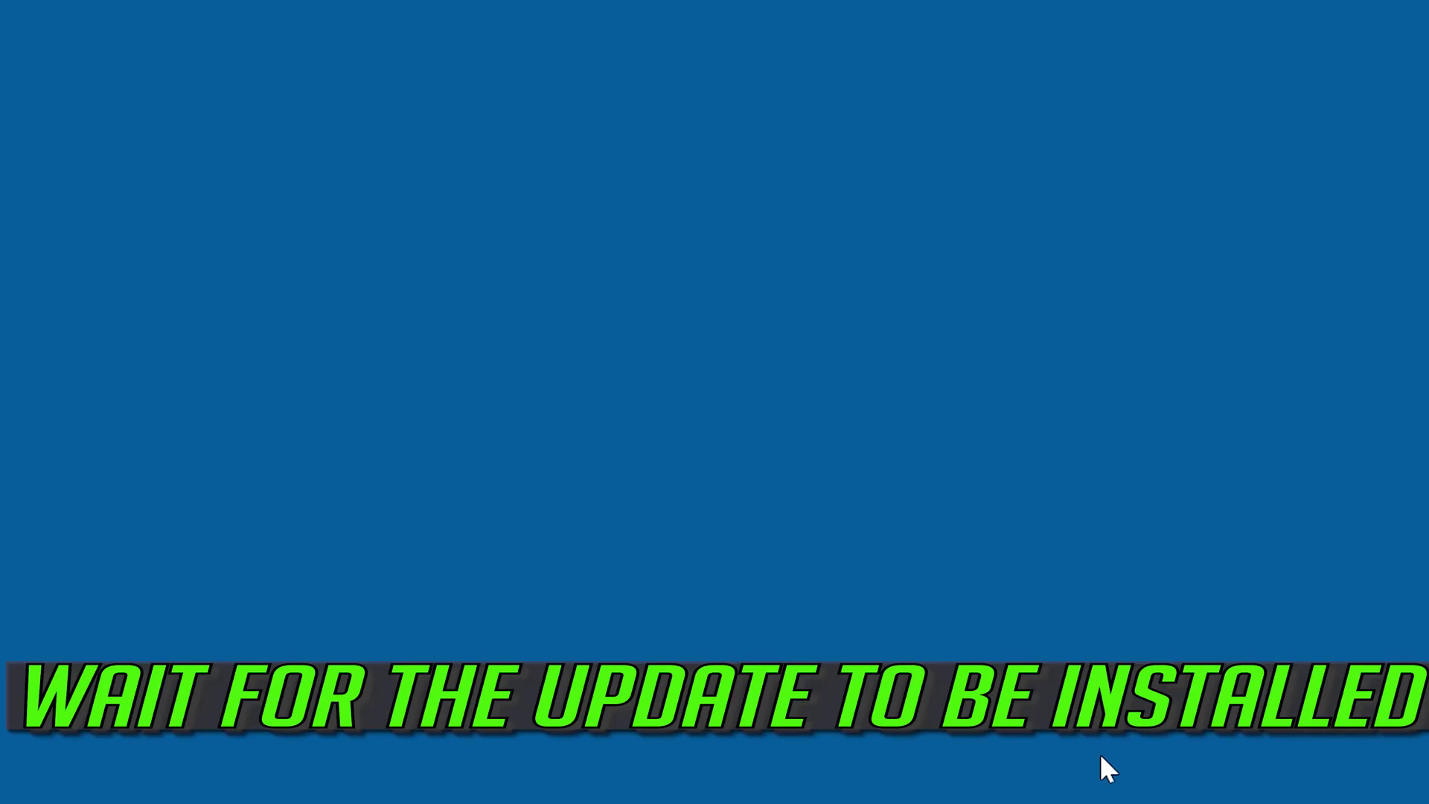